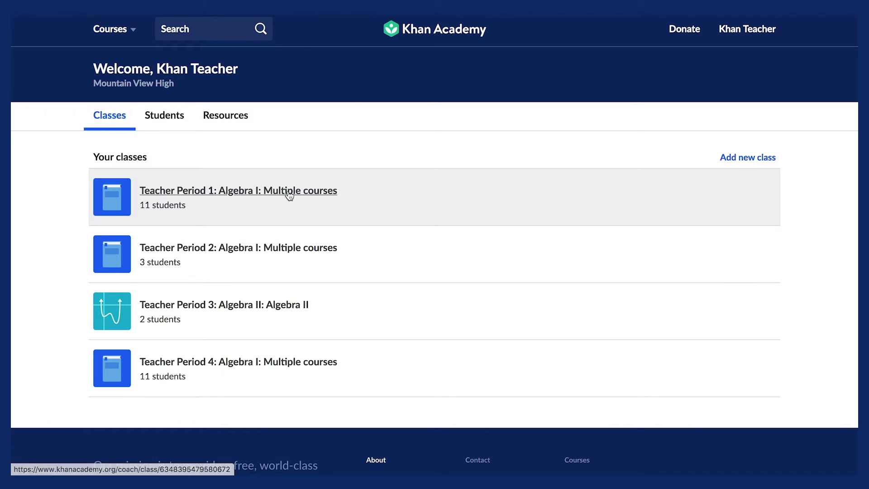
- Open Teacher Period 1's Assign content page and switch the course list to Algebra I
left_click(290, 191)
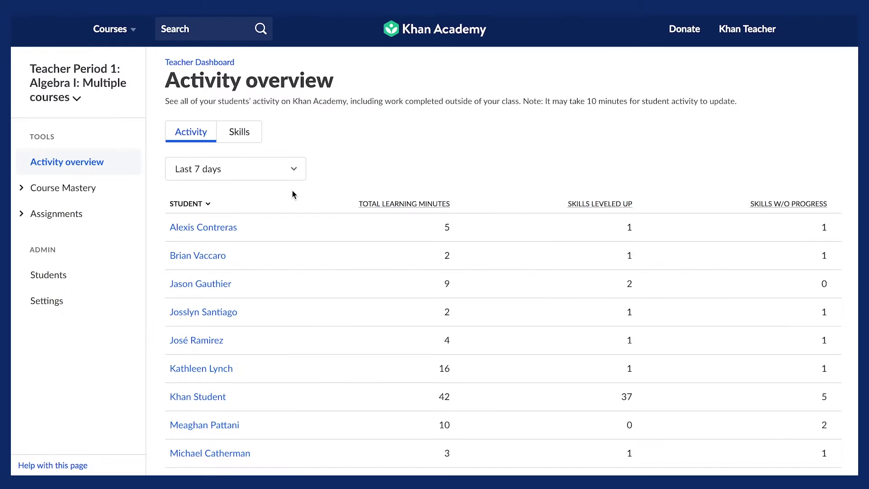
left_click(56, 215)
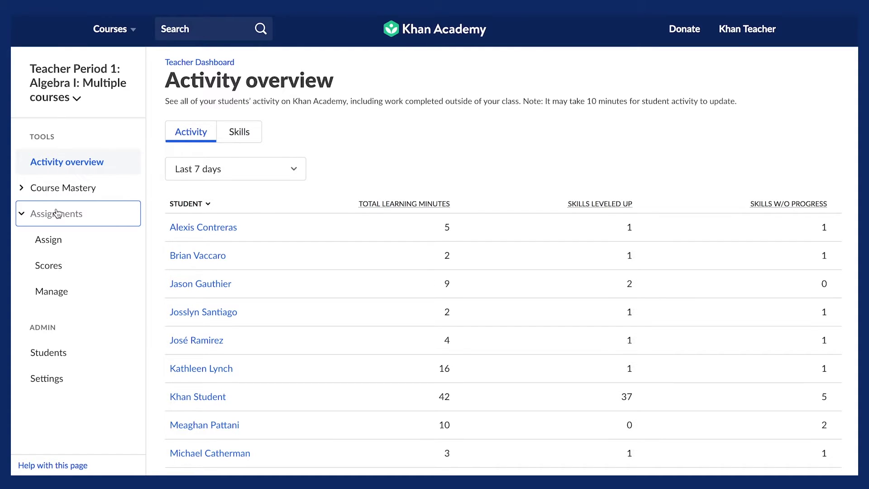
left_click(40, 237)
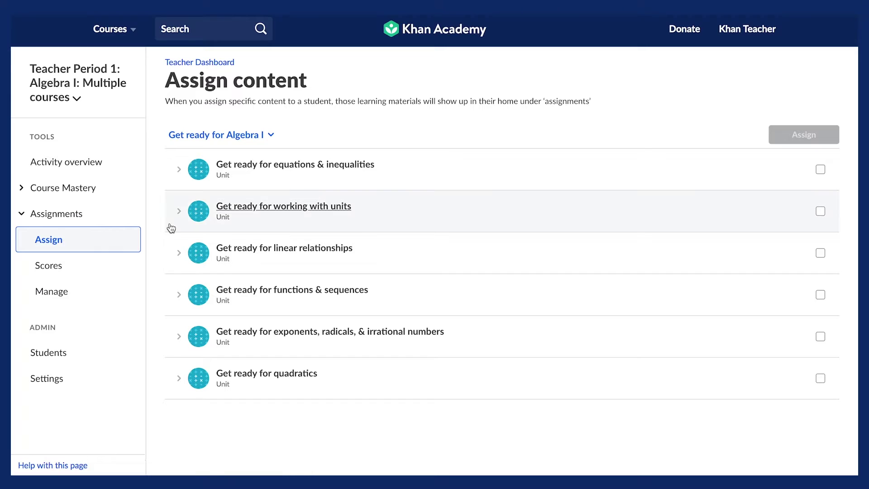
left_click(270, 138)
left_click(235, 168)
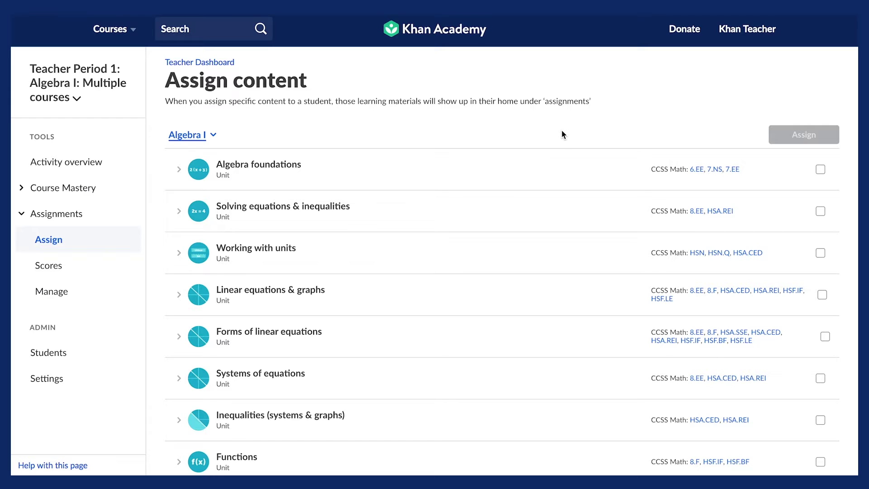
- Expand the Solving equations & inequalities unit and its Linear equations with parentheses lesson
left_click(178, 211)
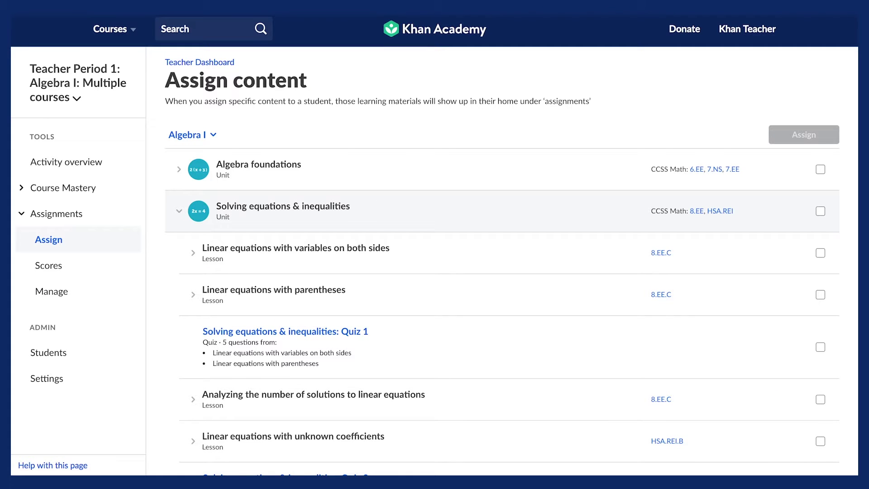
left_click(192, 294)
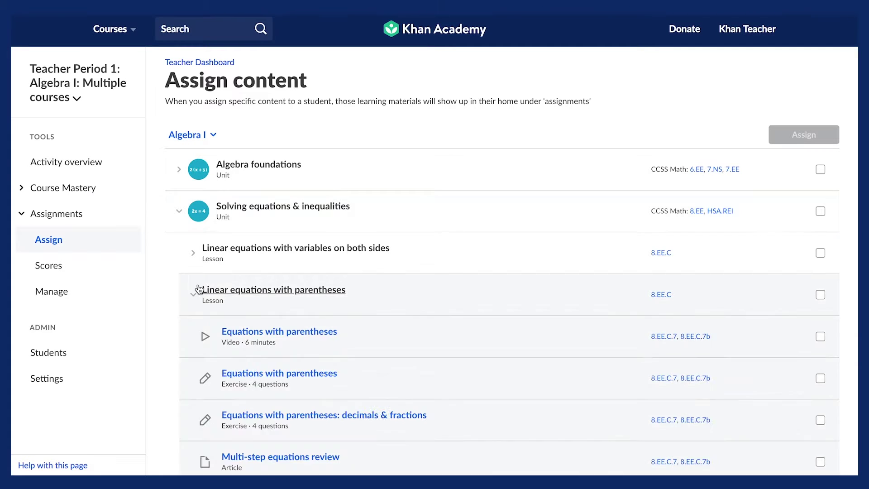
scroll(461, 287, "down", 3)
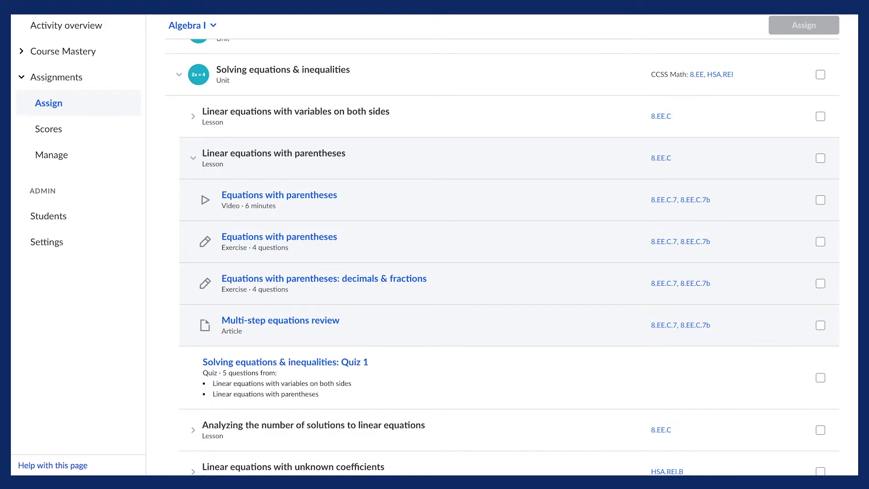
left_click(295, 237)
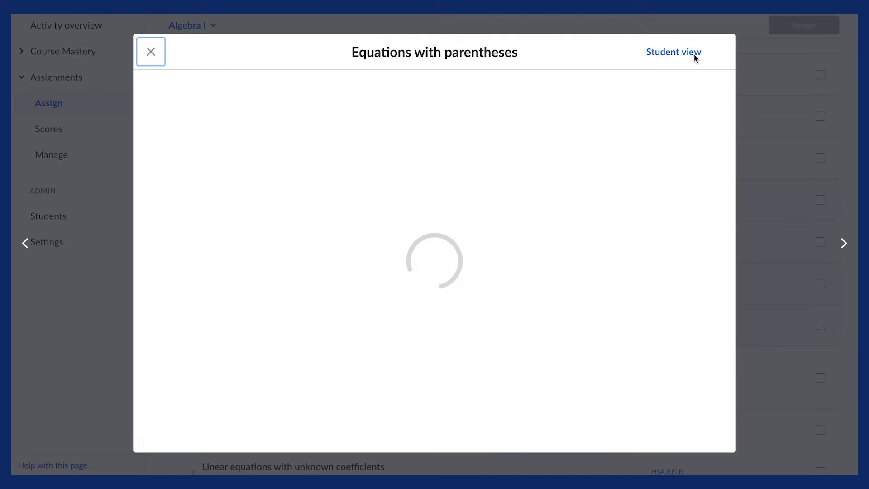
left_click(673, 54)
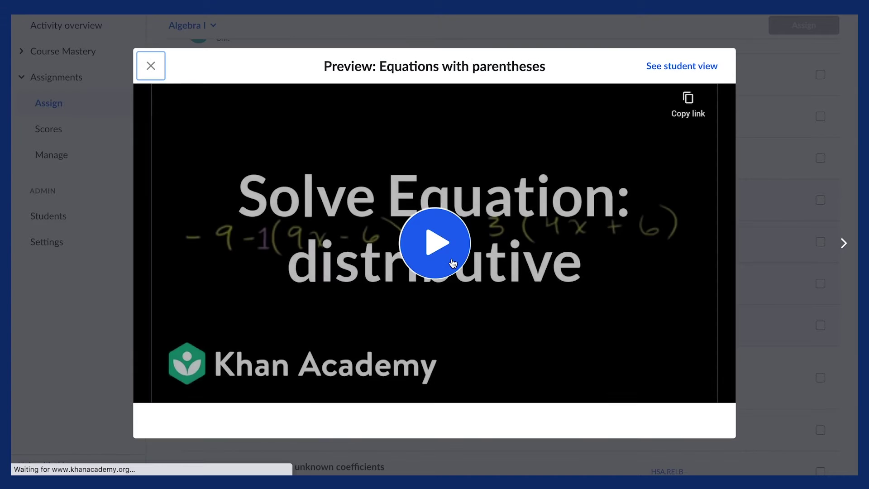
left_click(447, 244)
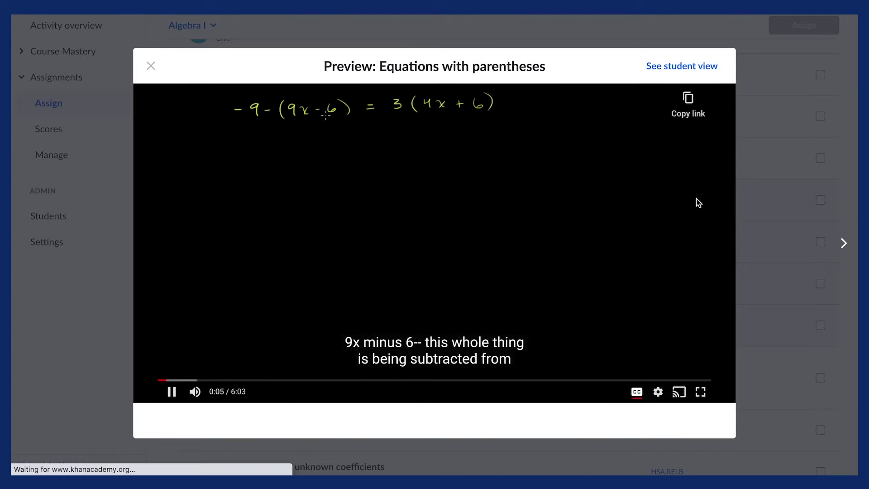
key("Right")
scroll(671, 275, "down", 7)
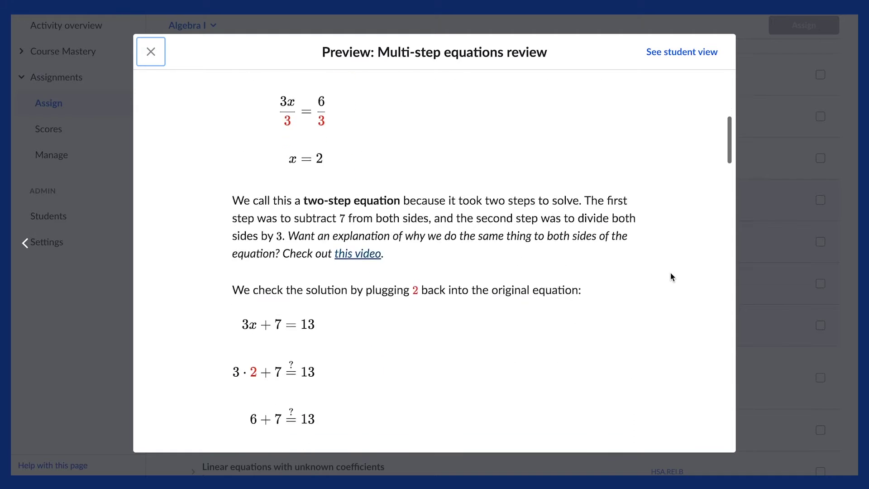
scroll(670, 277, "down", 4)
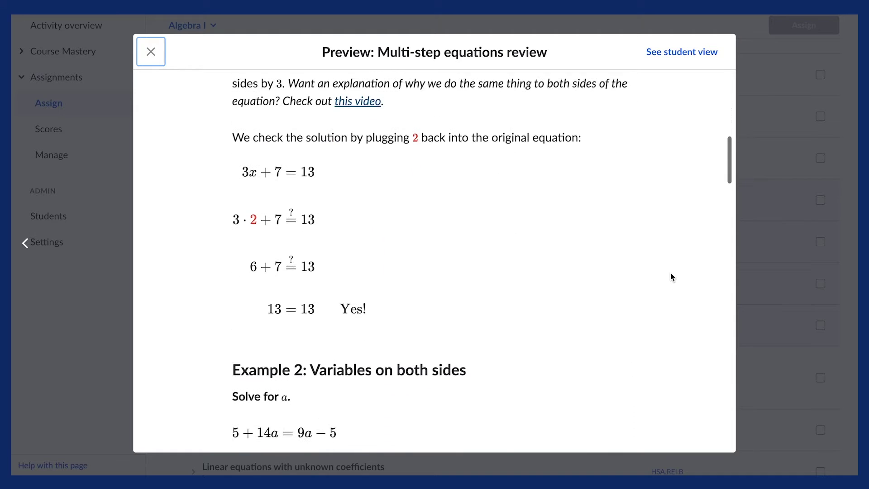
left_click(151, 53)
mouse_move(668, 116)
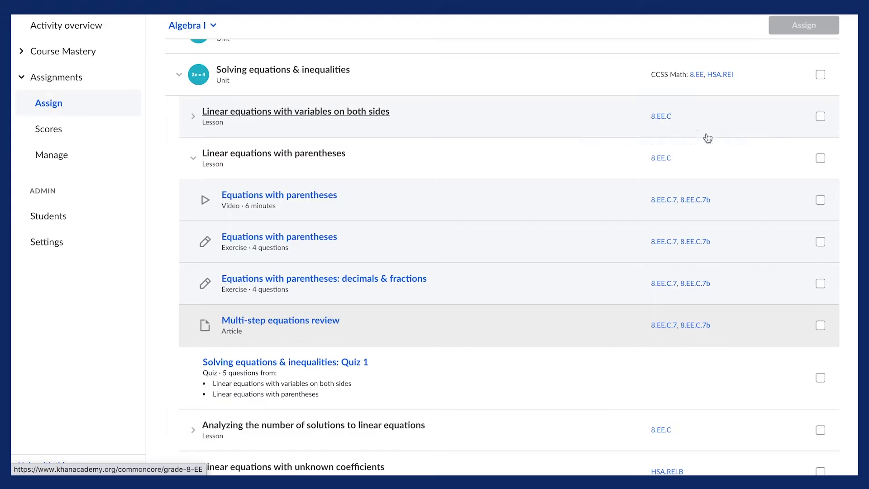
- Tick the parentheses lesson's video, exercise and whole lesson, then dismiss the Assign (4) options
left_click(820, 199)
left_click(820, 241)
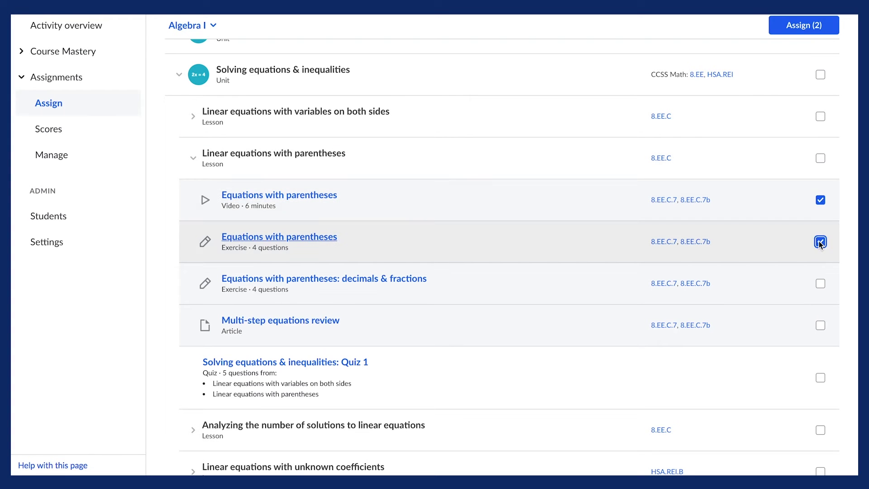
left_click(820, 158)
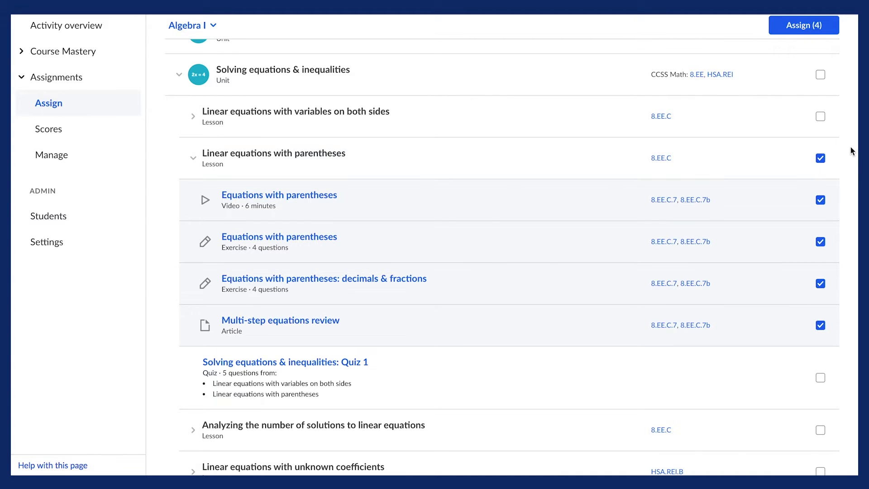
left_click(800, 30)
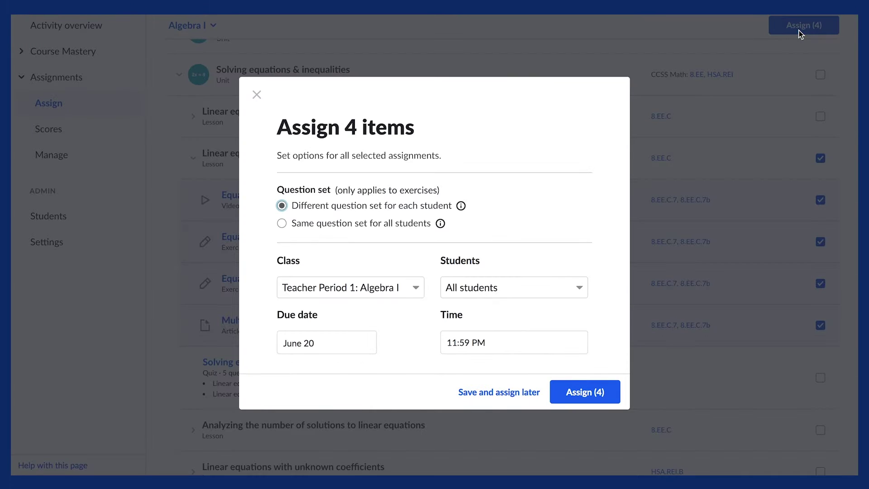
left_click(256, 96)
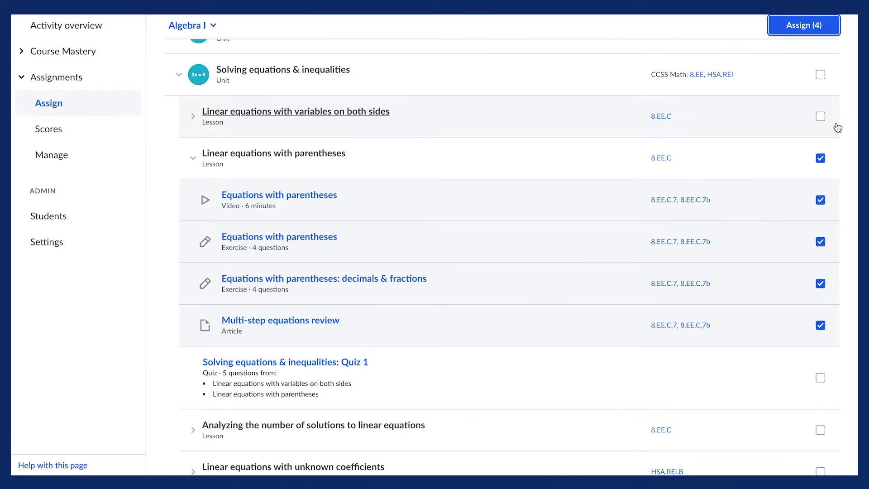
- Add the variables on both sides lesson, clear the selections, then select the entire unit (34 items)
left_click(821, 117)
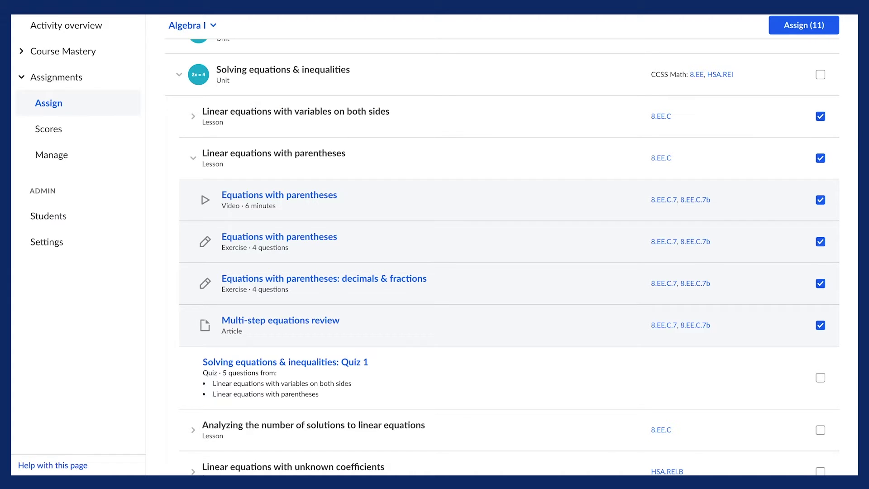
left_click(824, 77)
scroll(837, 96, "down", 1)
scroll(838, 97, "up", 5)
left_click(820, 168)
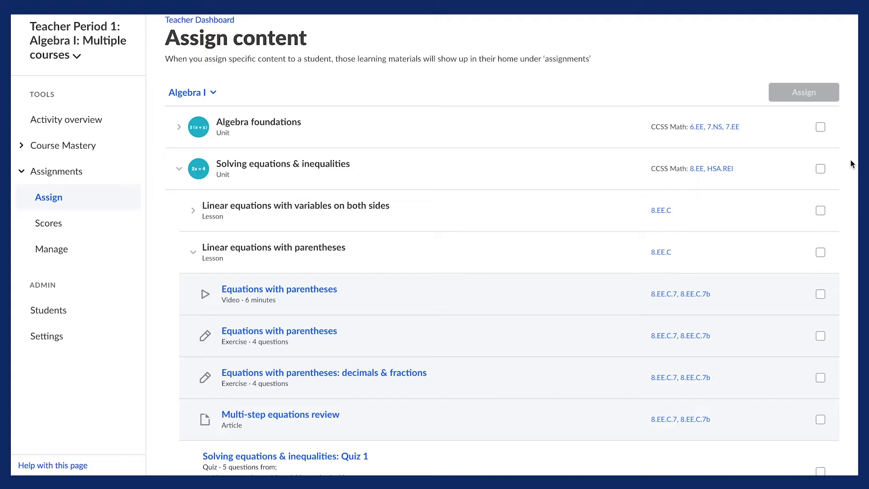
left_click(820, 168)
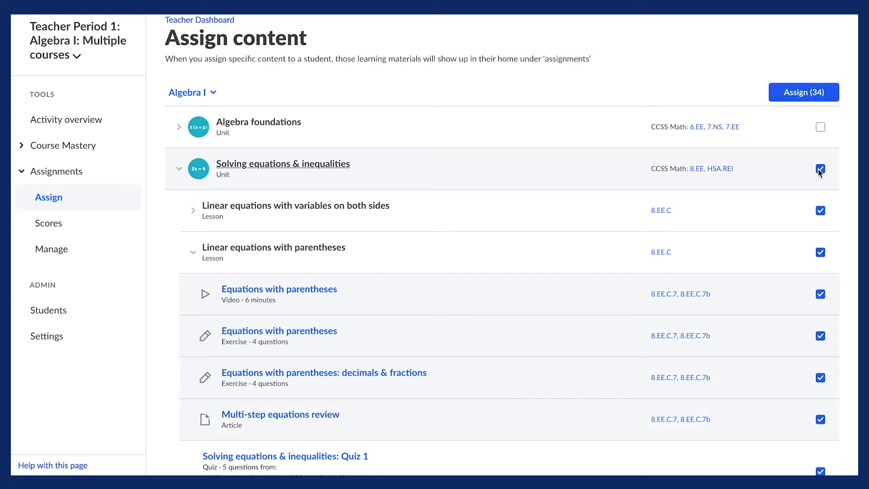
- Open the assign options for 34 items, adding then removing Teacher Period 2 as a recipient
left_click(791, 94)
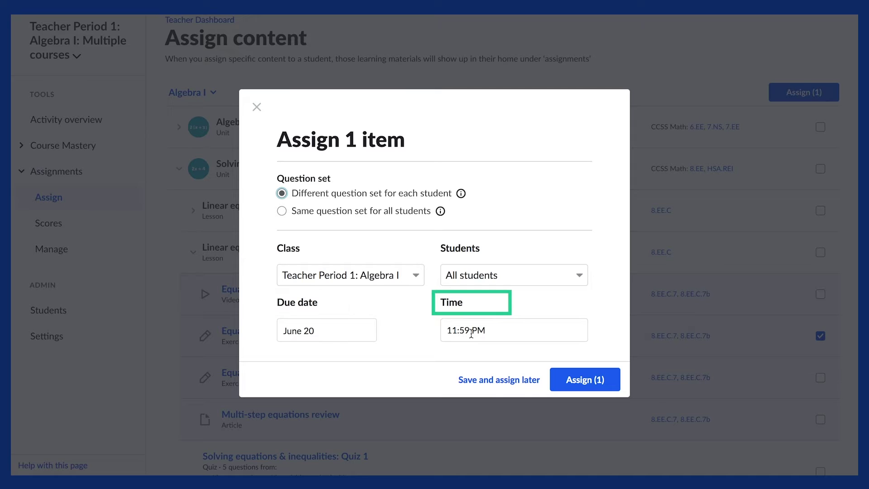
left_click(409, 279)
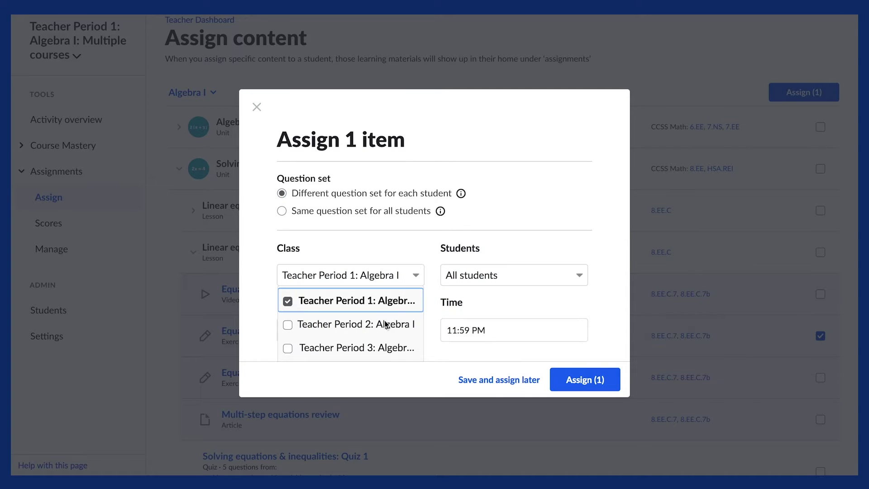
left_click(384, 325)
left_click(383, 326)
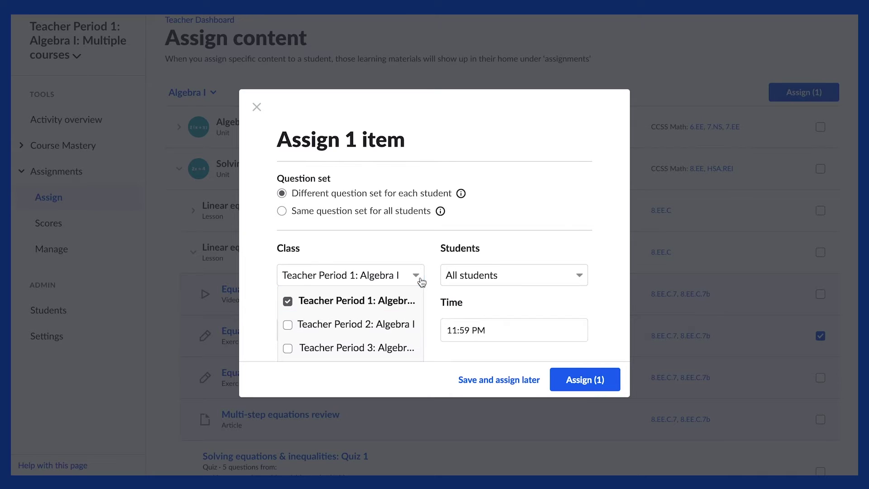
left_click(416, 281)
- Try picking individual students, then restore all 11 students as recipients
left_click(507, 285)
left_click(487, 310)
left_click(485, 326)
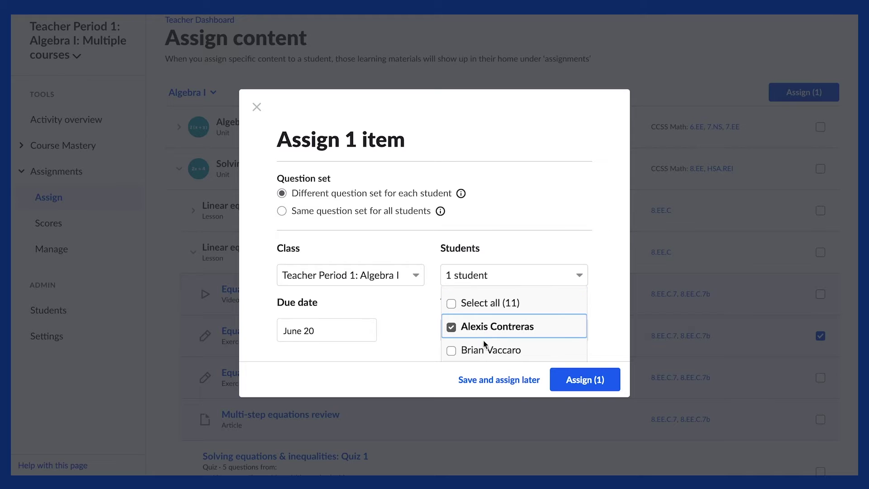
left_click(484, 348)
scroll(483, 343, "down", 1)
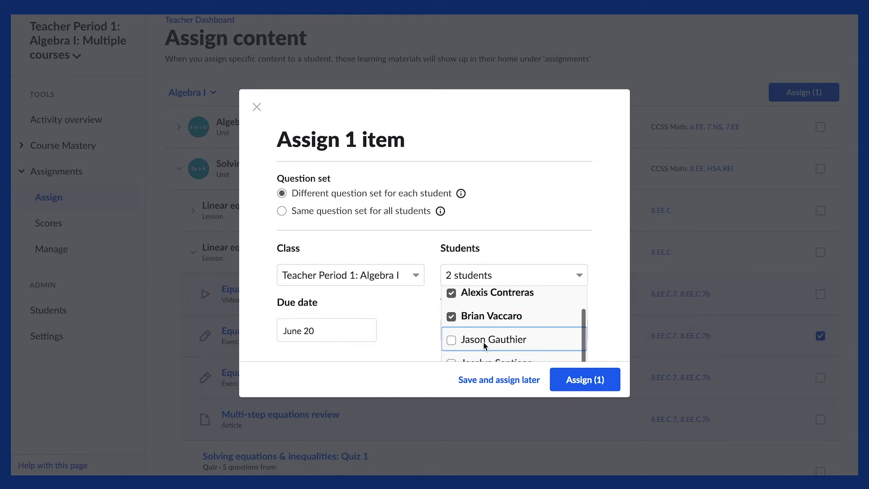
left_click(483, 342)
scroll(483, 342, "up", 2)
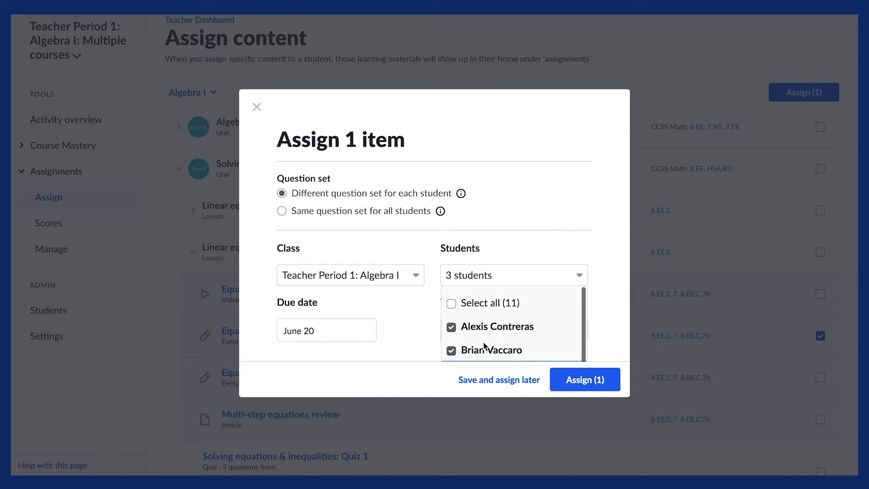
left_click(452, 306)
left_click(576, 277)
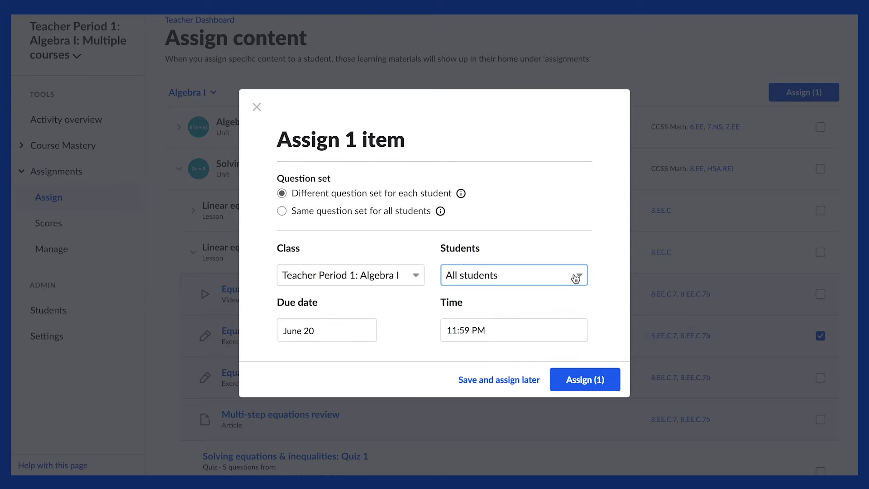
- Change the assignment's due time to 3:00 PM
double_click(473, 330)
type("3:00")
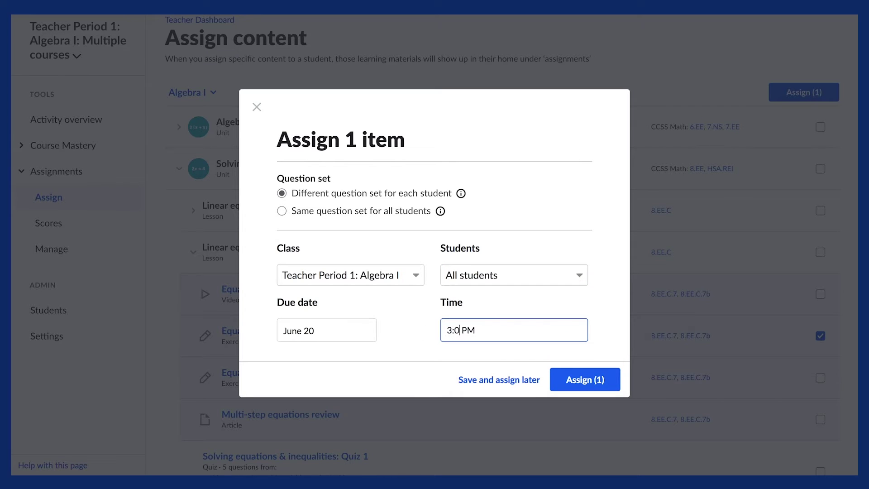
left_click(611, 316)
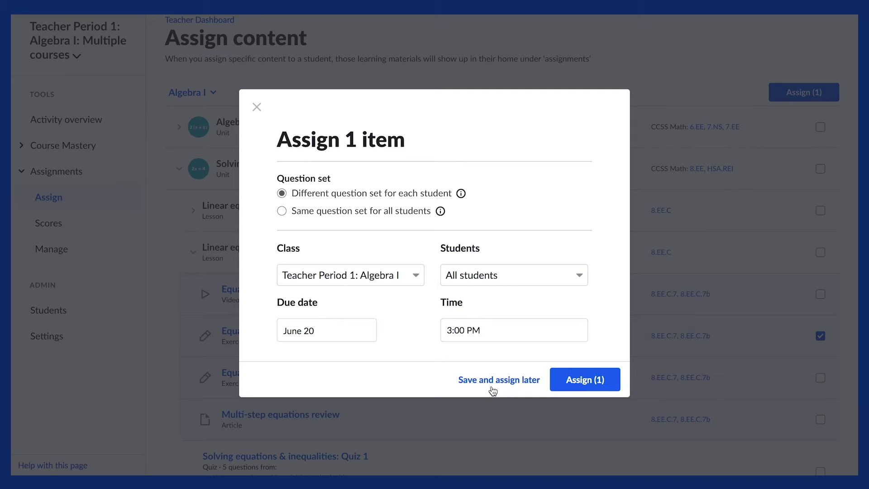
mouse_move(442, 212)
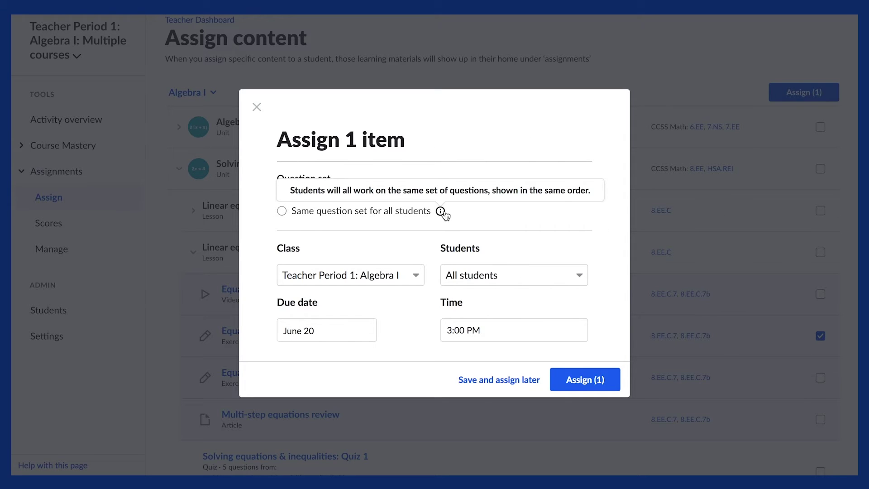
mouse_move(461, 196)
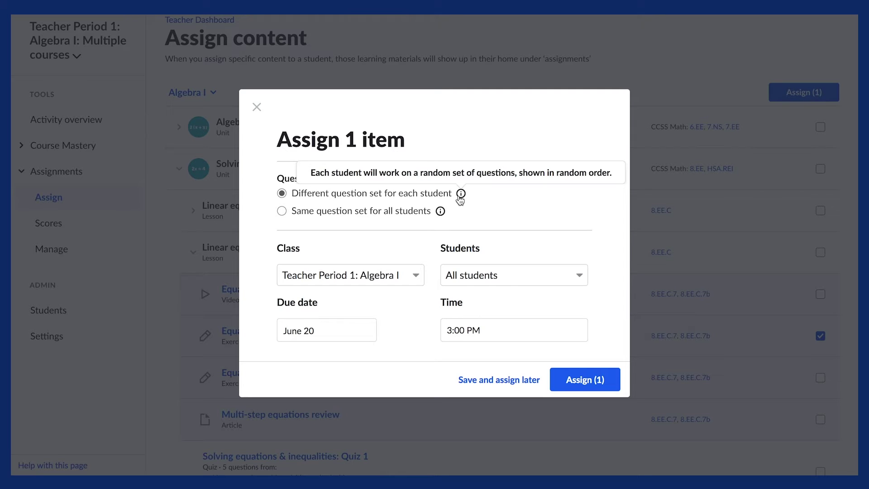
- Close the Assign dialog and scroll through the Equations with parentheses question preview
left_click(256, 107)
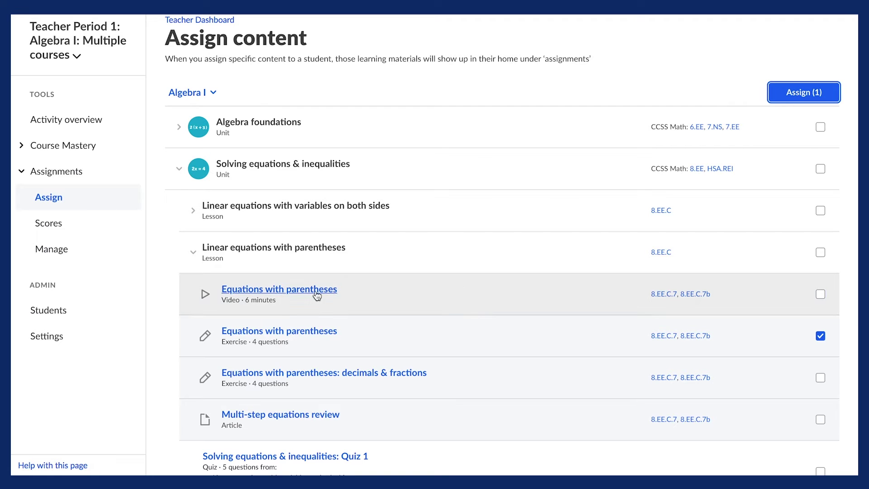
left_click(274, 334)
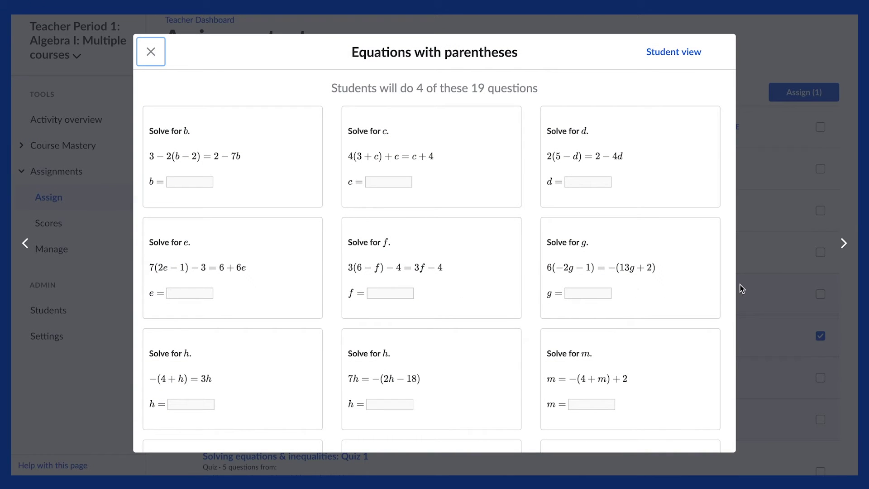
scroll(726, 287, "down", 2)
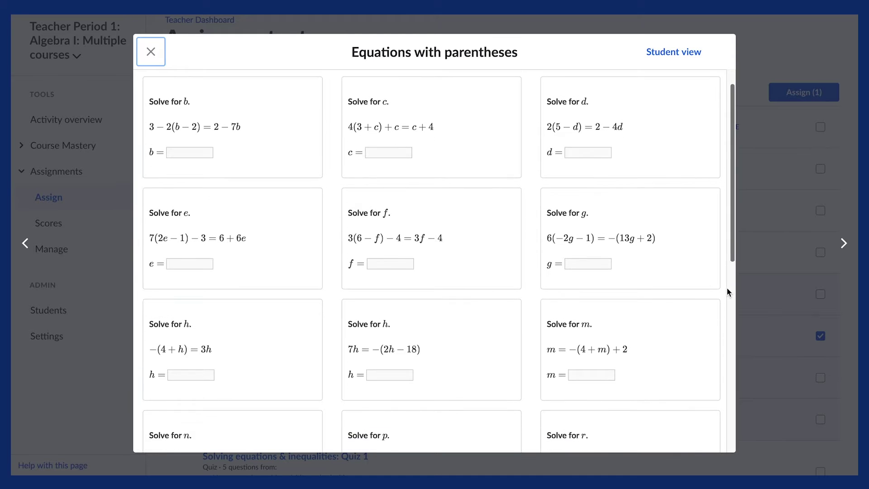
scroll(727, 287, "down", 2)
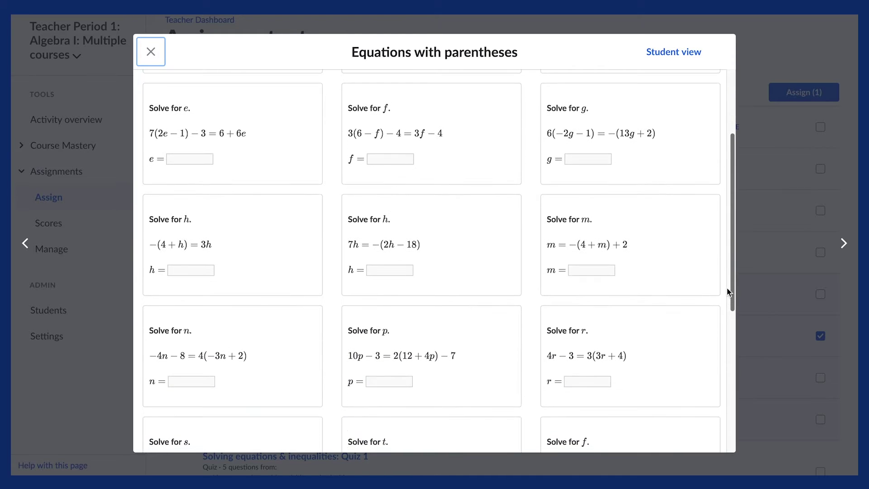
scroll(727, 288, "down", 2)
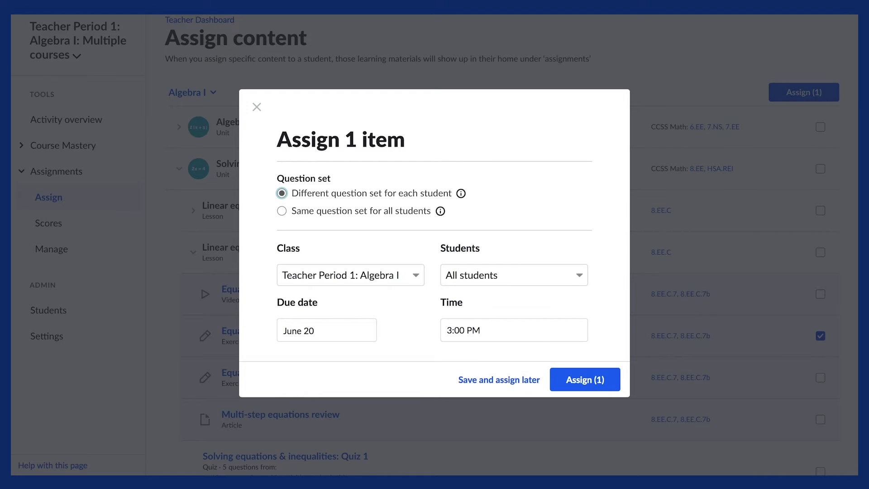
mouse_move(441, 212)
mouse_move(462, 194)
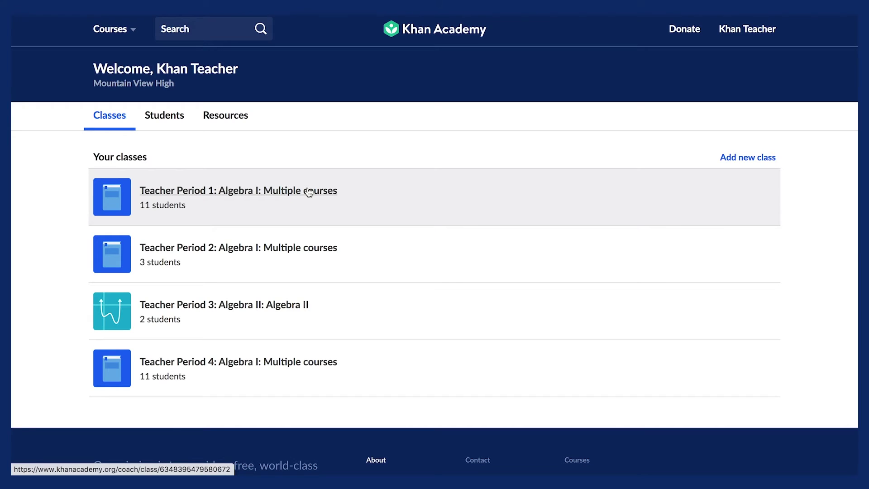
- Open Teacher Period 1 and switch to its Skills mastery view
left_click(309, 191)
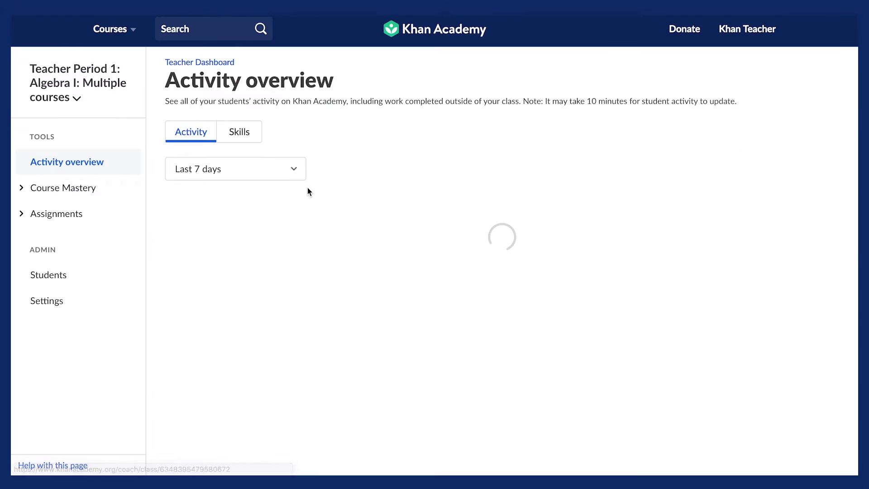
left_click(60, 167)
left_click(242, 138)
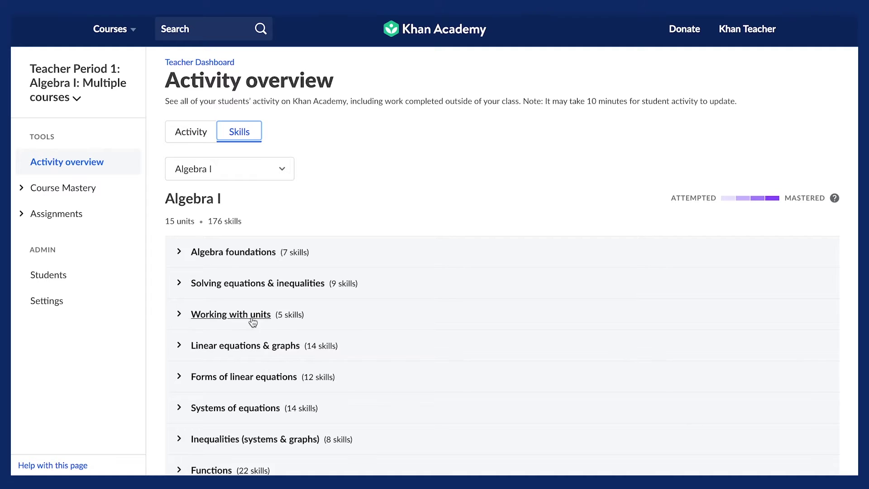
- Expand Solving equations & inequalities and show mastery for Equations with parentheses: decimals & fractions
scroll(207, 284, "down", 1)
left_click(207, 284)
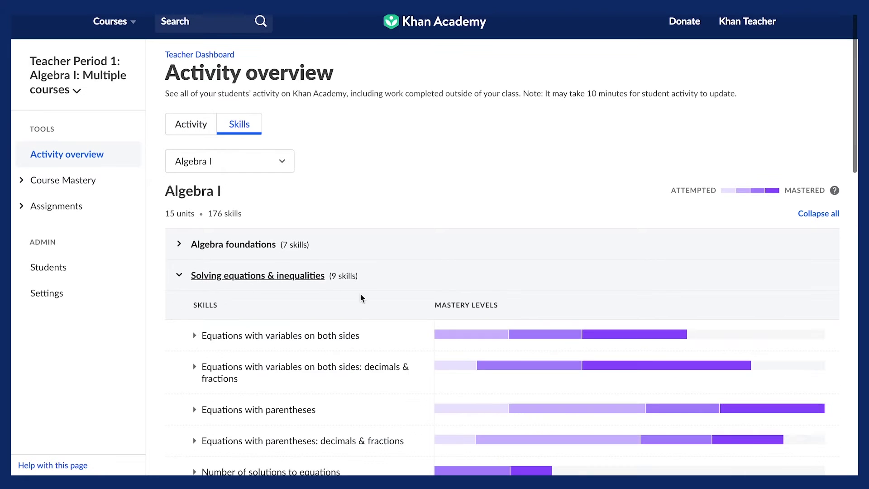
scroll(676, 428, "down", 3)
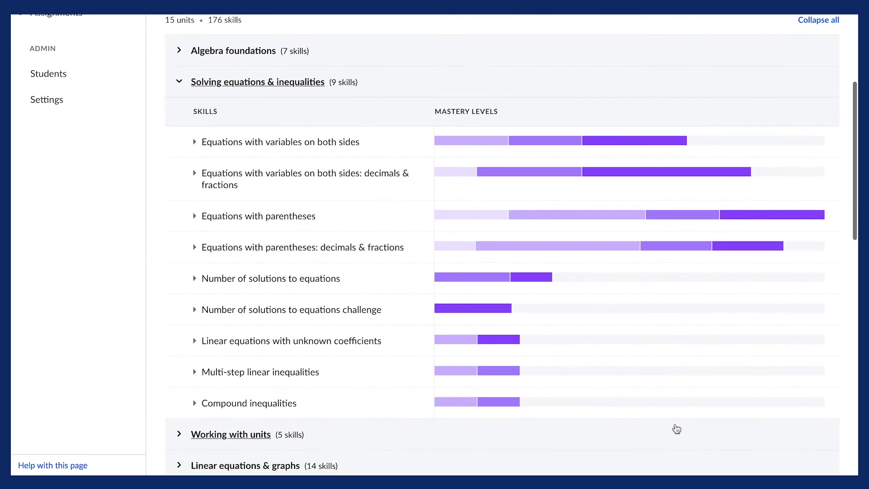
mouse_move(673, 215)
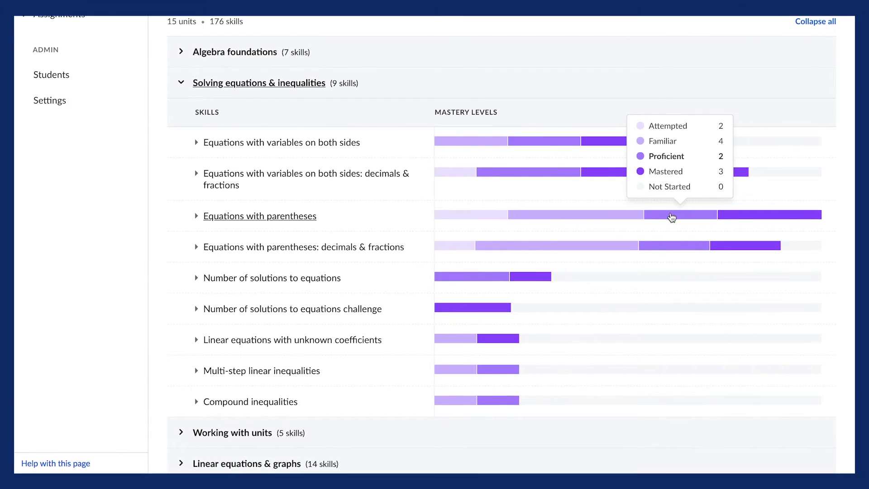
mouse_move(592, 250)
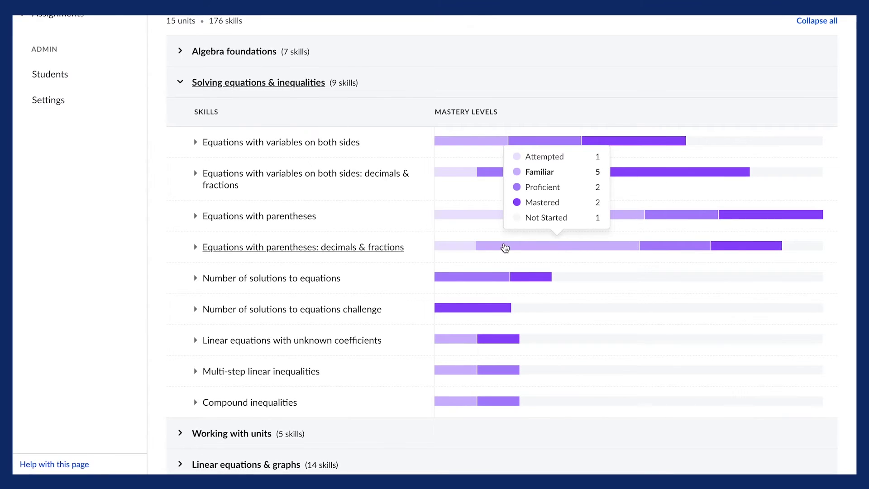
left_click(386, 248)
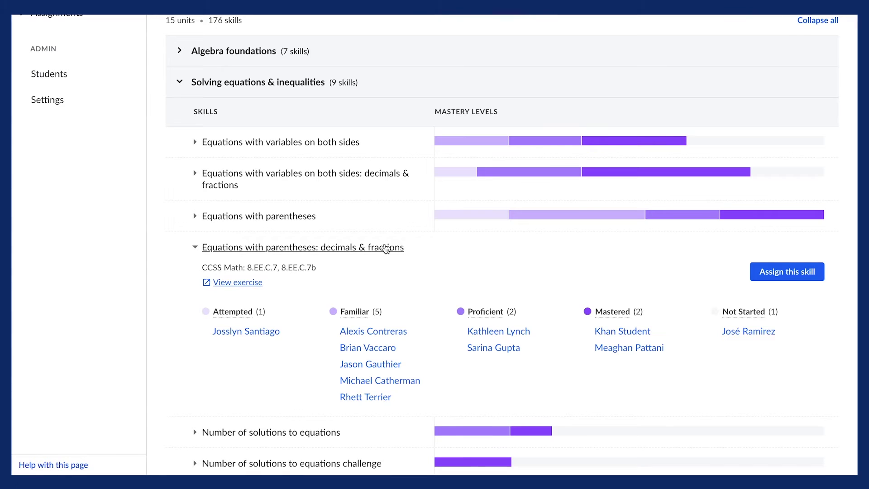
scroll(385, 249, "down", 1)
scroll(386, 248, "down", 3)
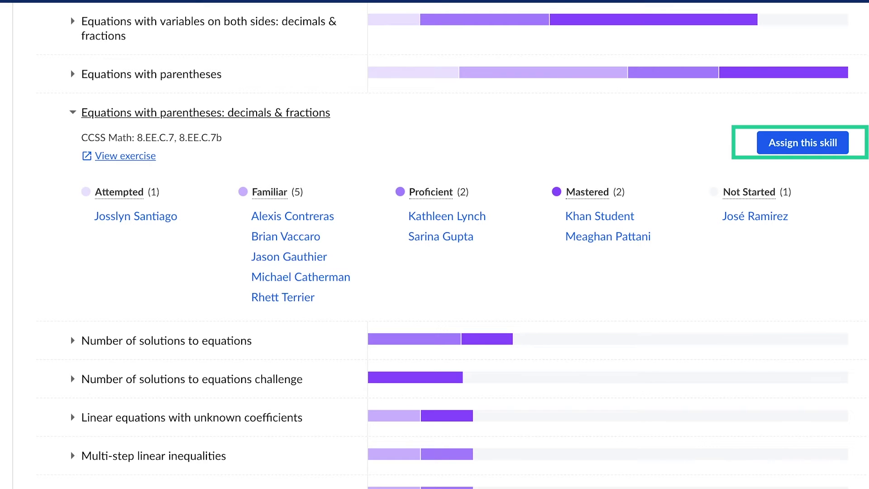
- Start and cancel assigning the skill, then open the Equations with parentheses exercise
left_click(804, 149)
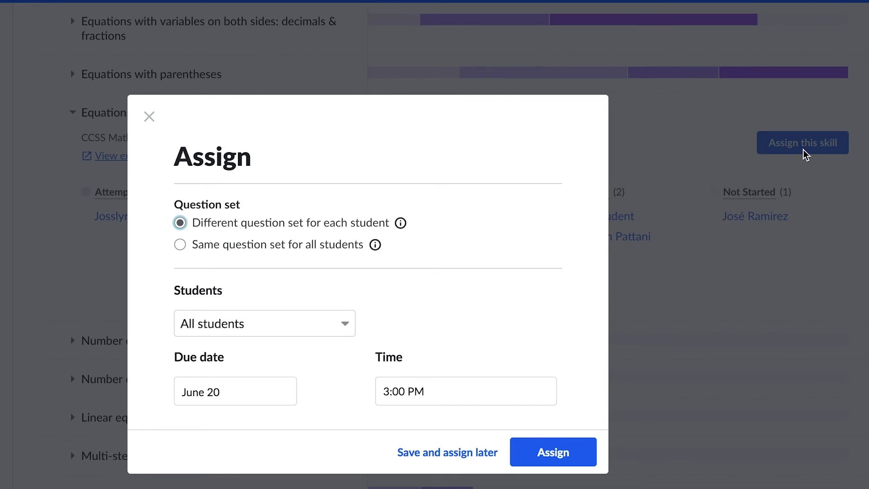
left_click(803, 150)
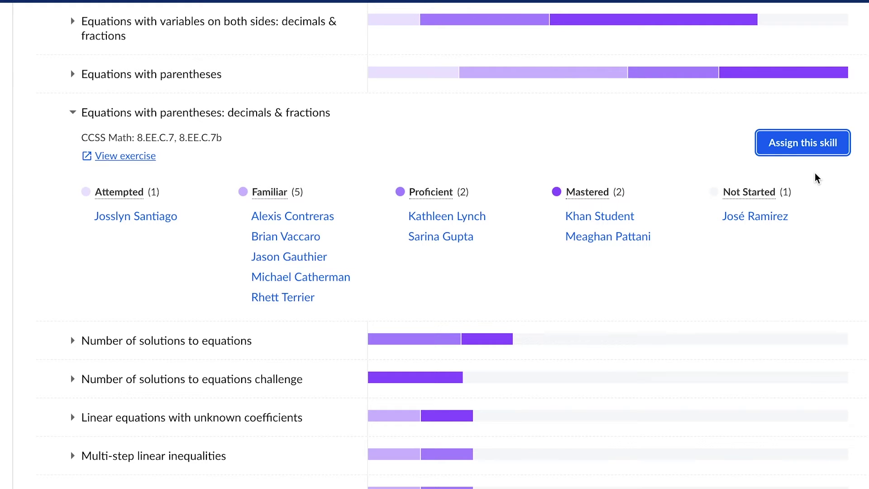
mouse_move(120, 159)
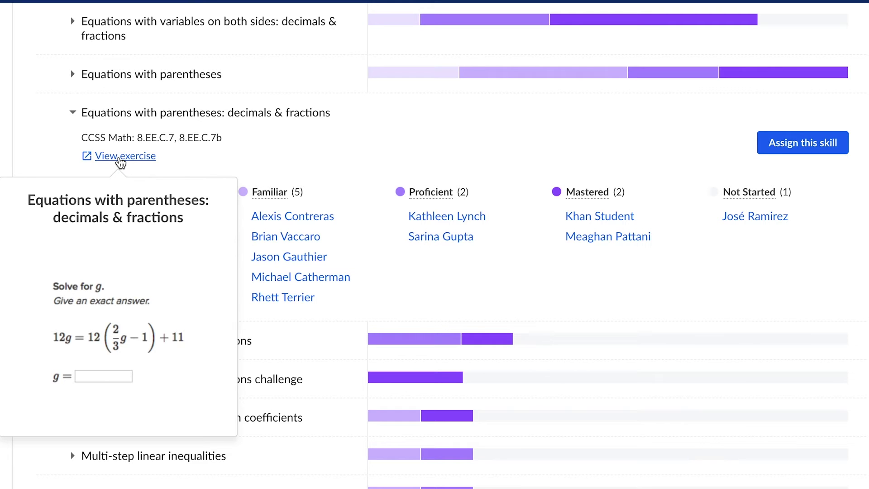
left_click(120, 157)
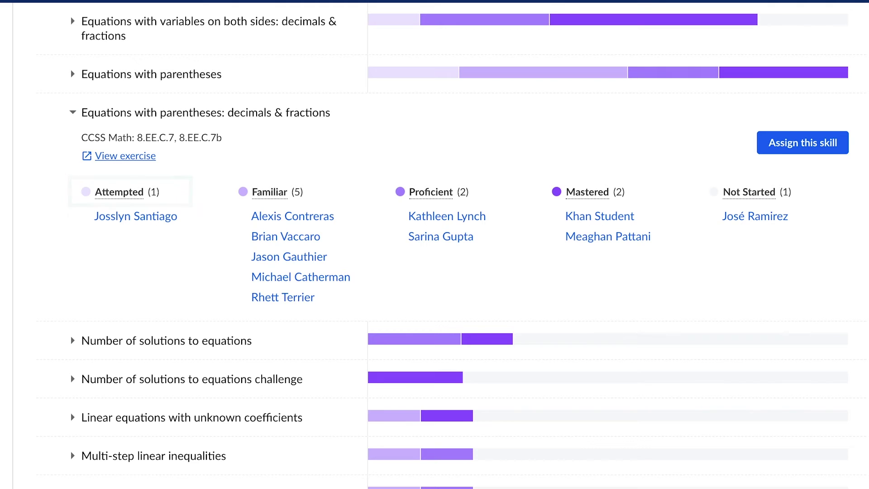
mouse_move(740, 188)
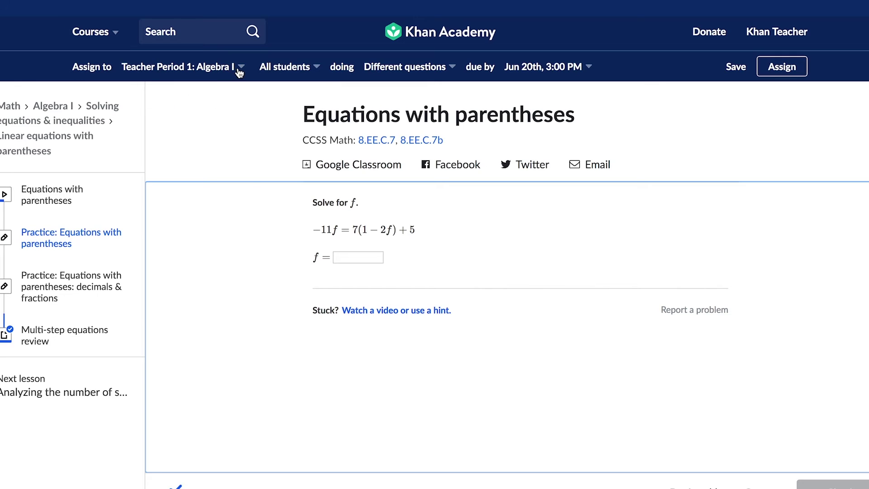
- Inspect the class, students, question-set and due-date dropdowns, then return to the teacher home
left_click(239, 71)
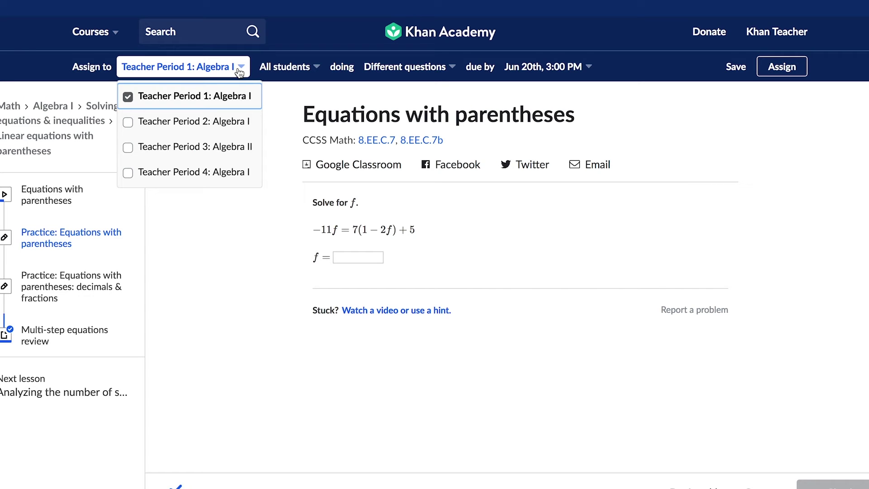
left_click(239, 71)
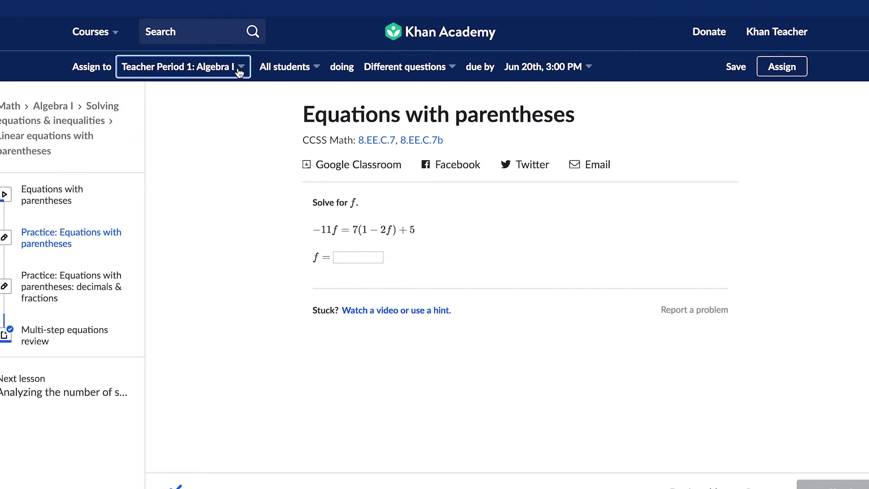
left_click(319, 67)
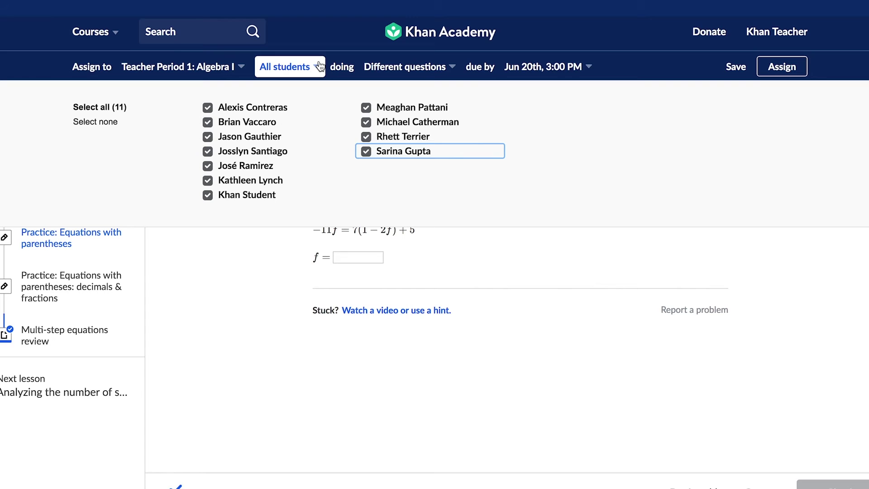
left_click(319, 66)
left_click(410, 71)
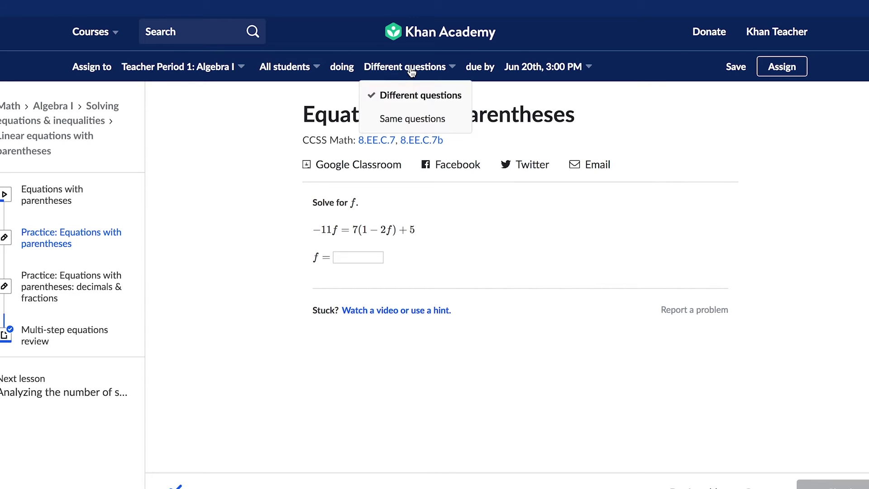
left_click(410, 71)
left_click(588, 67)
left_click(619, 70)
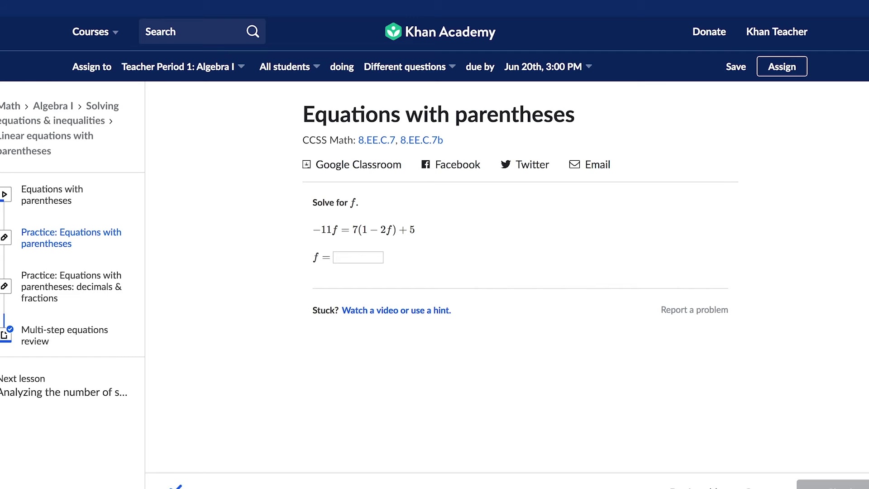
left_click(439, 32)
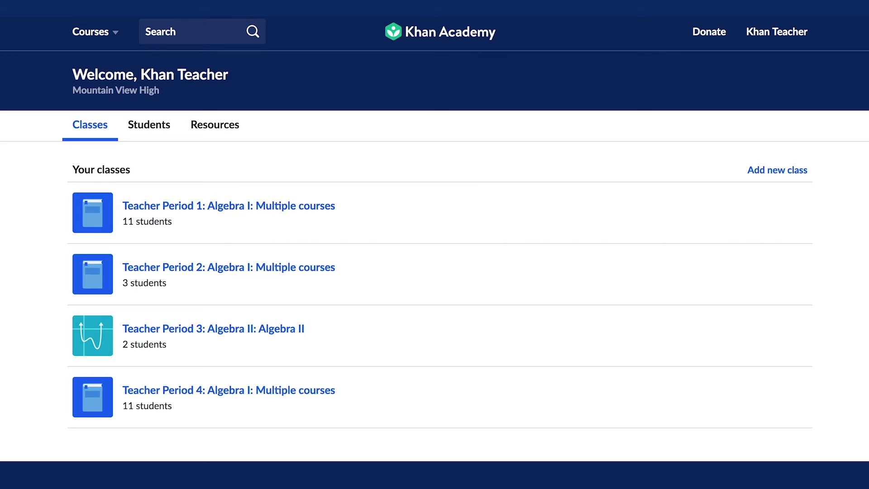
left_click(187, 35)
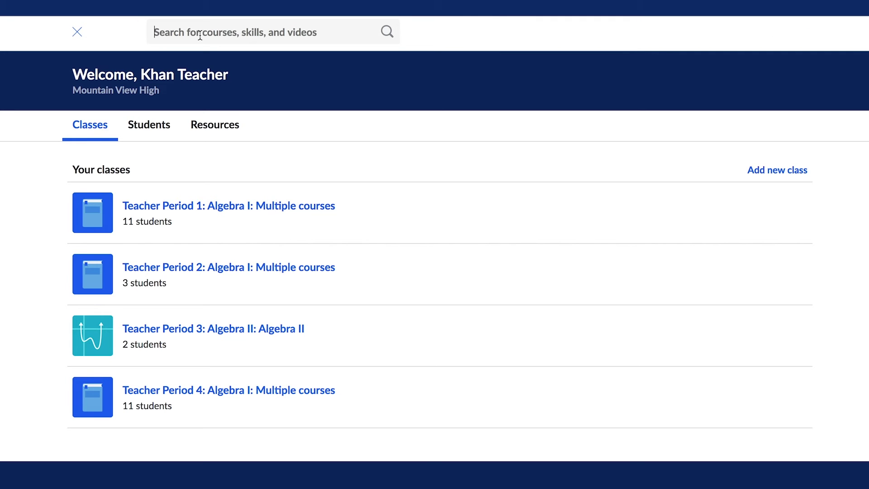
type("algebra")
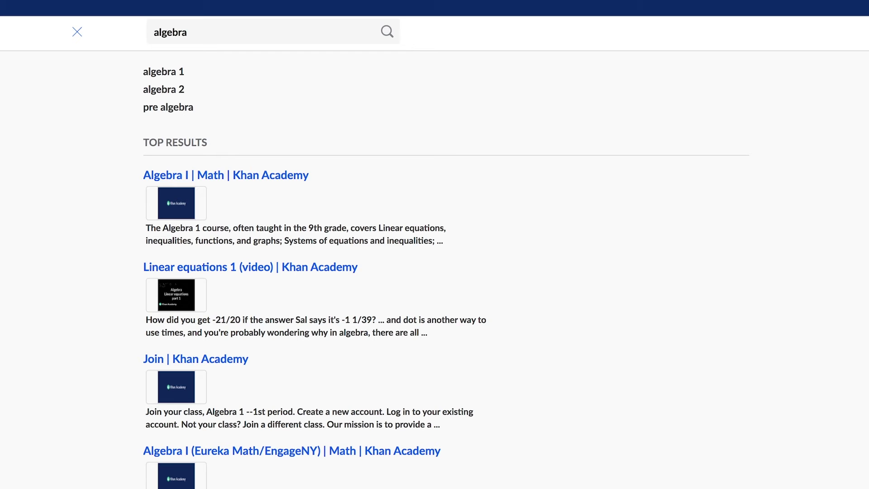
key("BackSpace")
key("BackSpace")
key("BackSpace")
key("BackSpace")
key("BackSpace")
key("BackSpace")
key("BackSpace")
type("completing t")
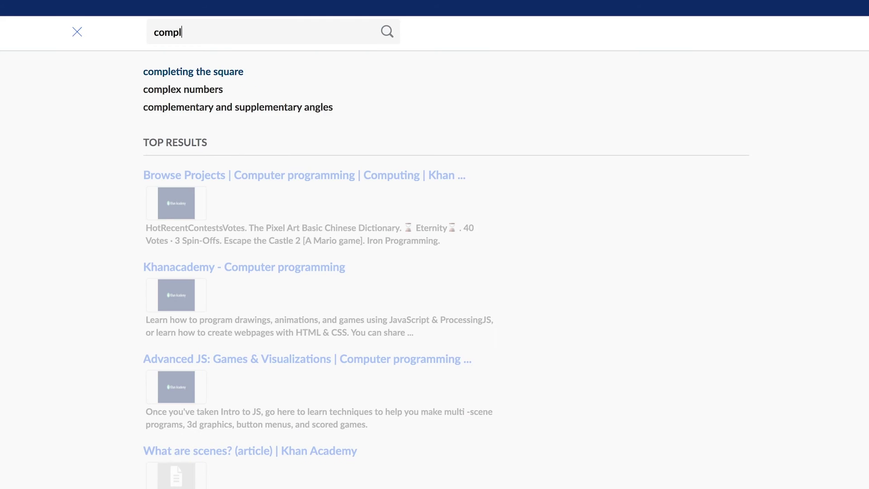
type("h")
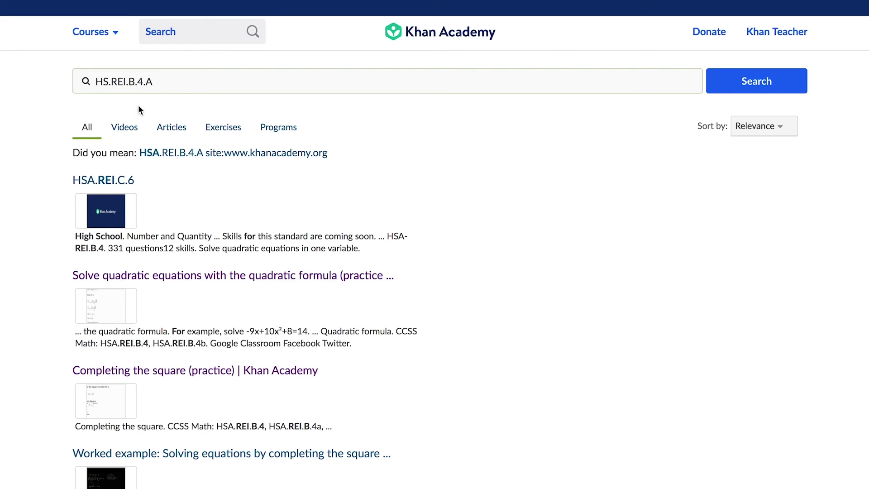
left_click(126, 129)
left_click(175, 132)
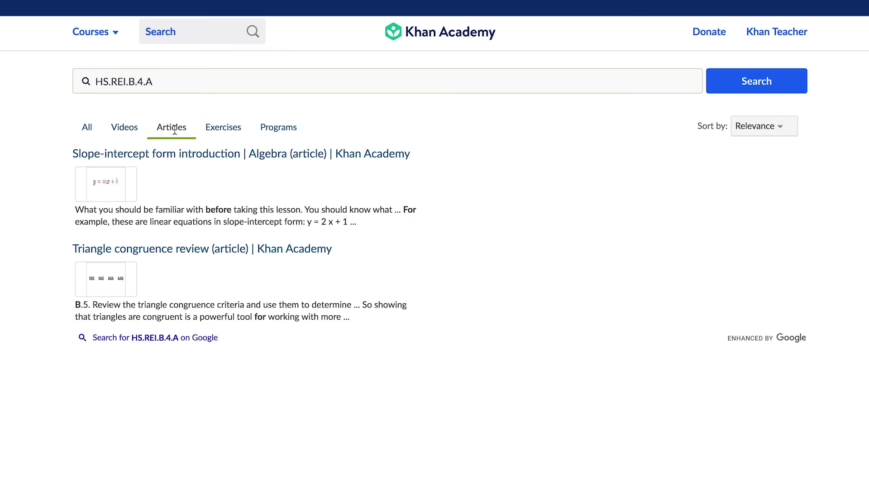
left_click(210, 129)
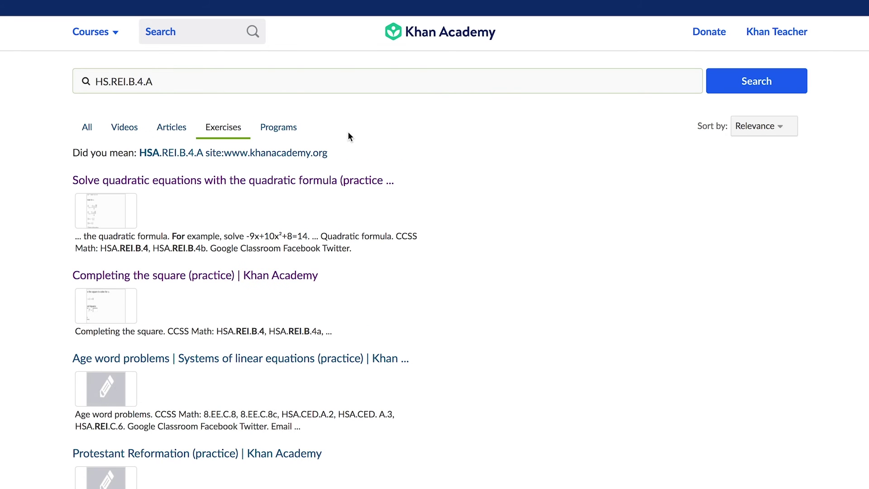
left_click(292, 131)
left_click(87, 127)
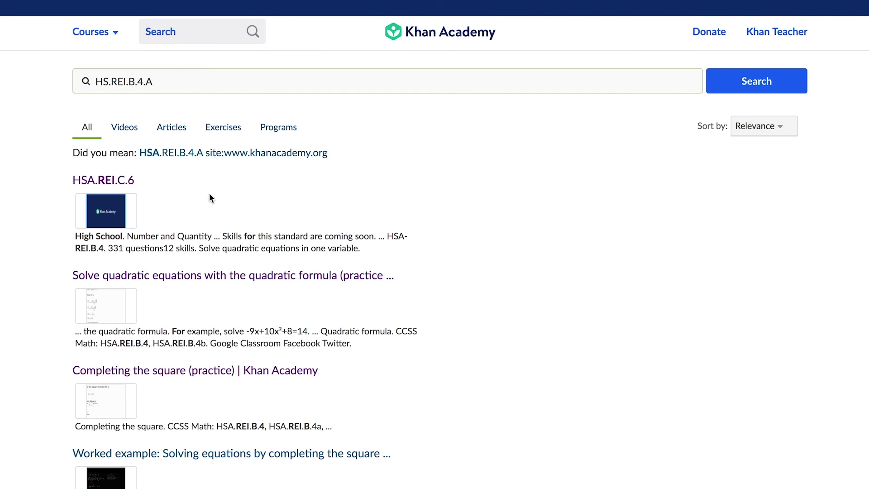
left_click(206, 277)
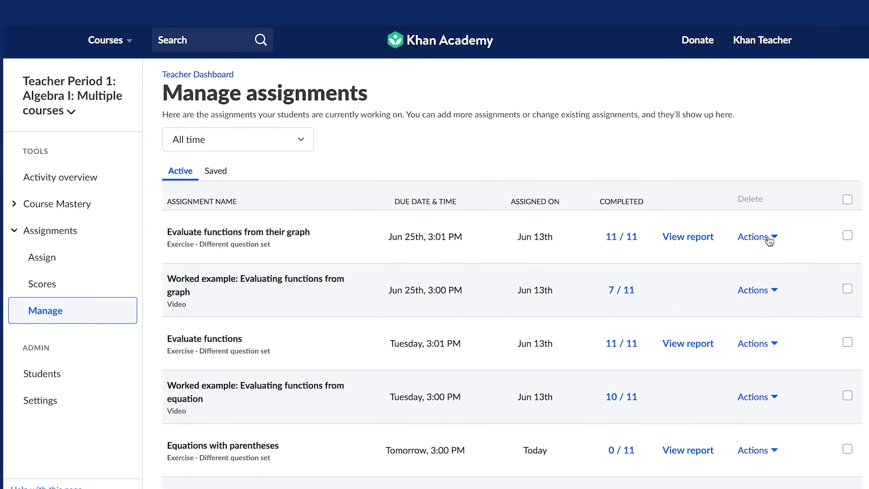
- Open Edit for the first assignment and close it without saving
left_click(720, 236)
left_click(751, 255)
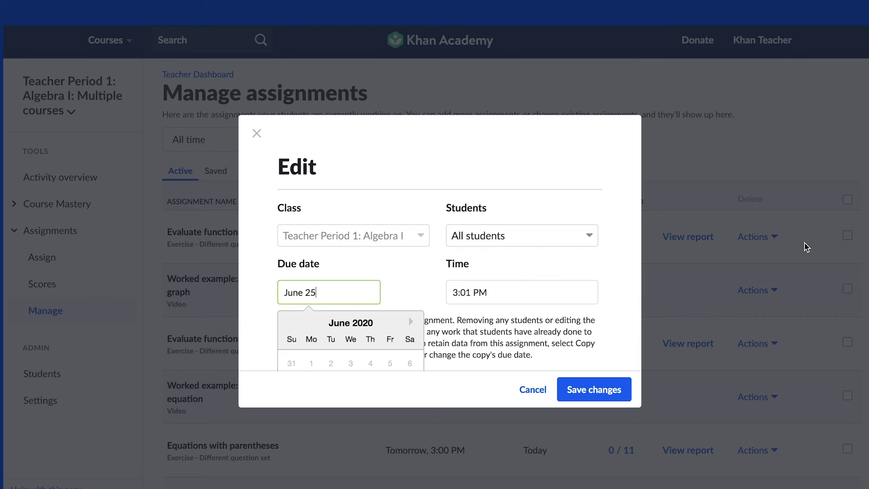
left_click(530, 392)
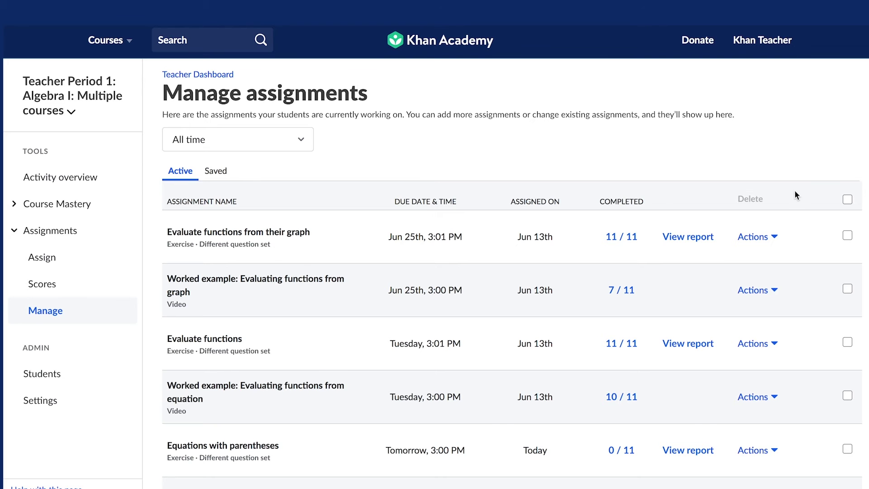
- Select the first assignment, start deleting it, then cancel the deletion
left_click(847, 236)
left_click(767, 199)
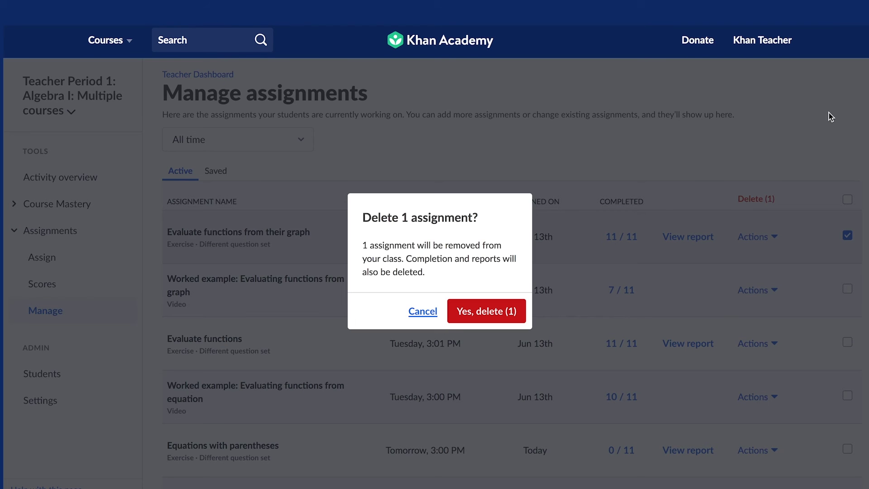
left_click(423, 311)
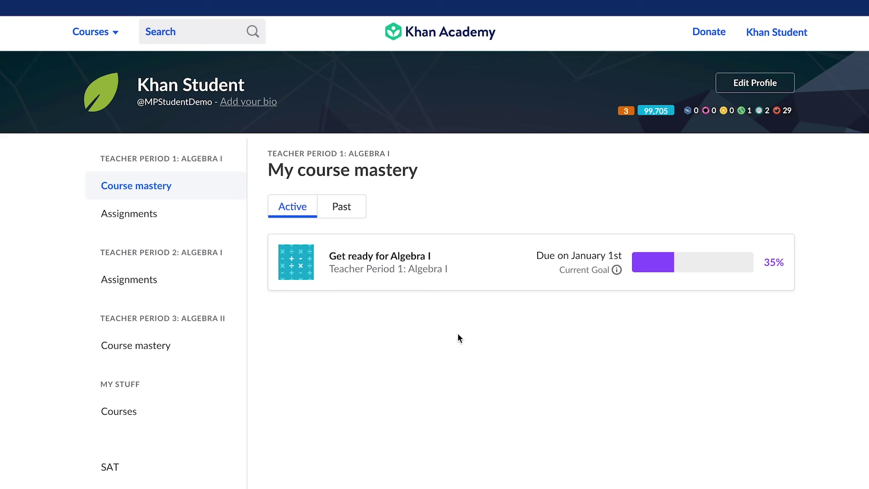
- Show the student's Teacher Period 1 assignments, checking Past before returning to Active
left_click(121, 214)
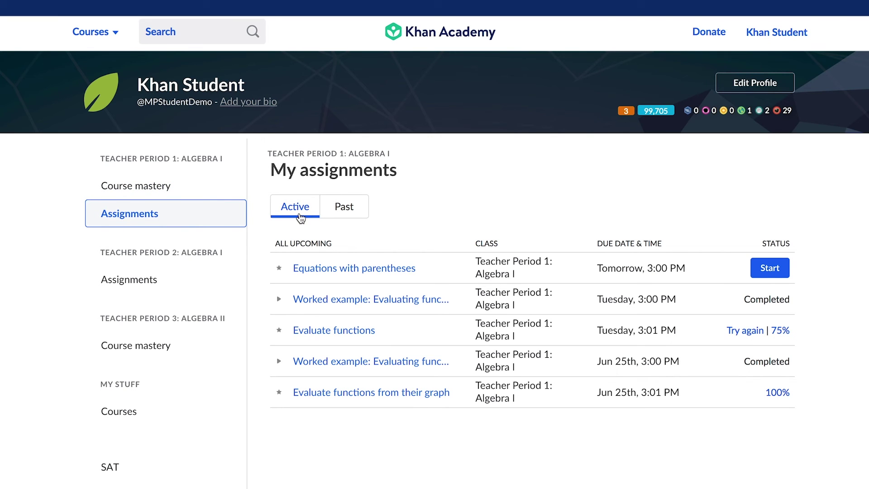
left_click(362, 213)
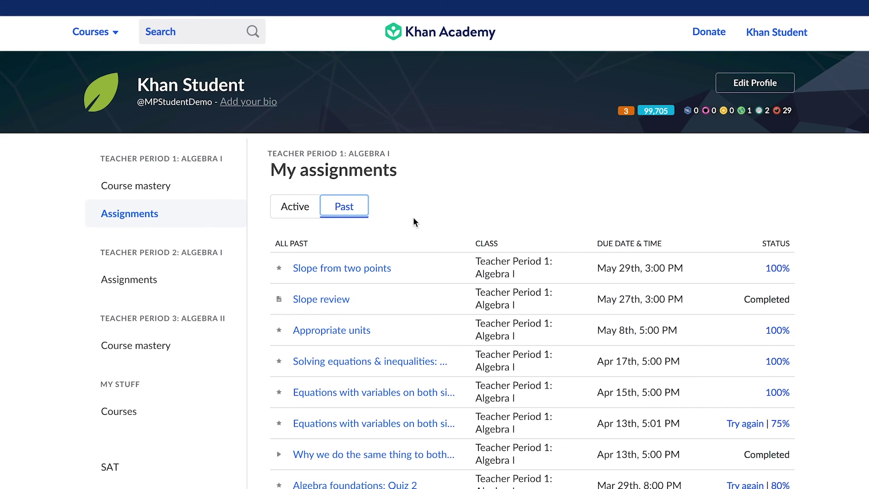
left_click(293, 212)
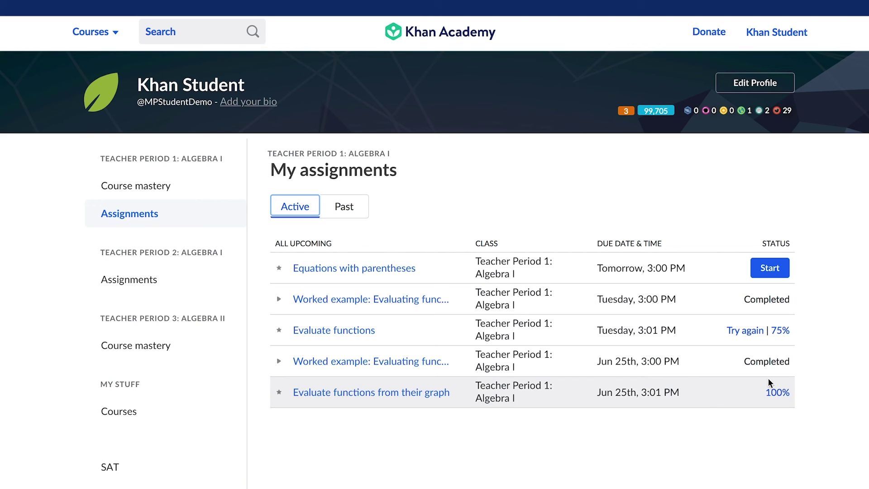
- Start the Equations with parentheses practice and answer the first question with c = -2
left_click(768, 270)
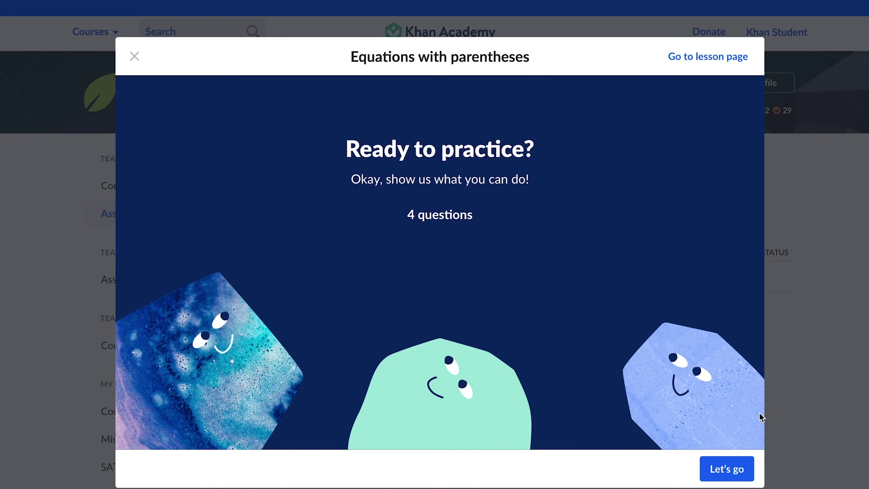
left_click(728, 469)
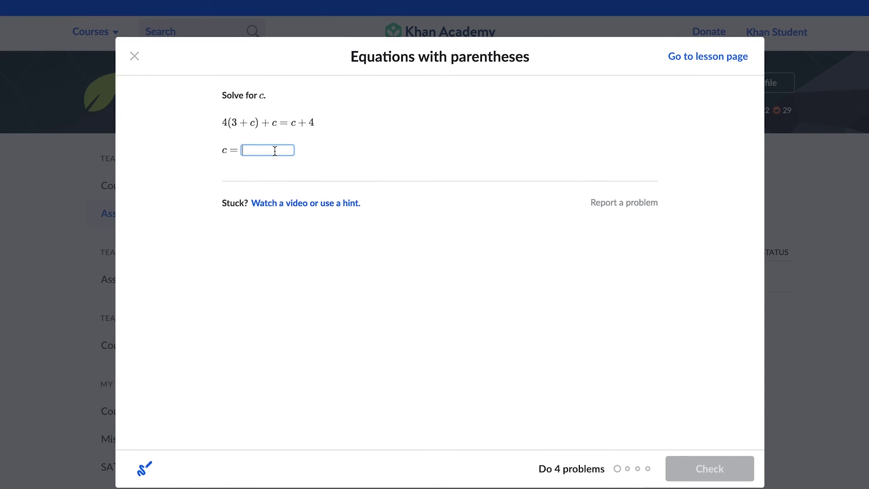
type("-2")
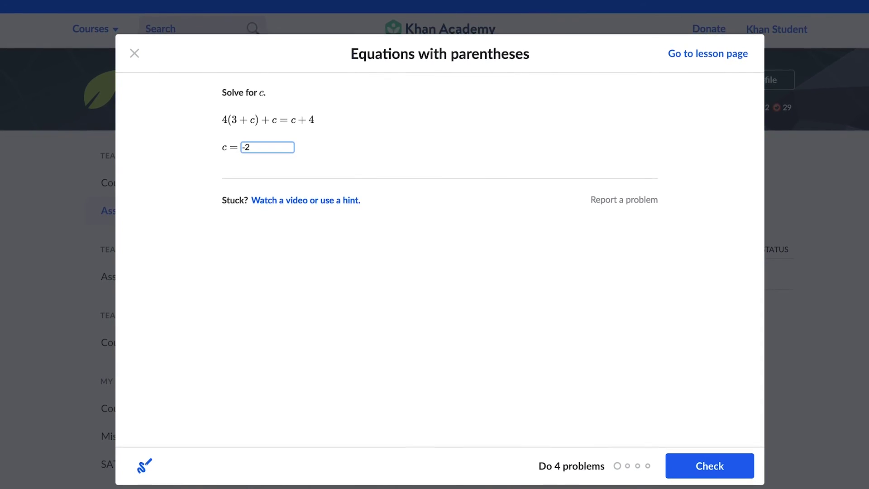
left_click(696, 469)
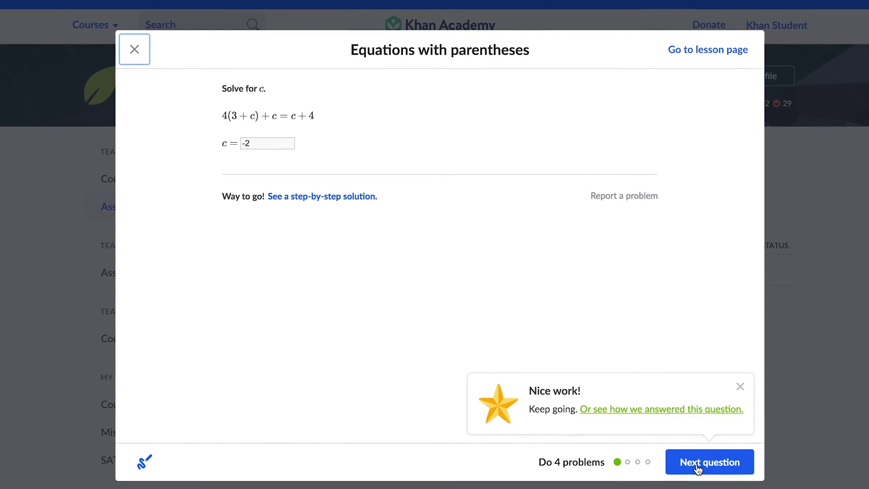
- Review the step-by-step solution, then close the exercise to return to My assignments
left_click(663, 407)
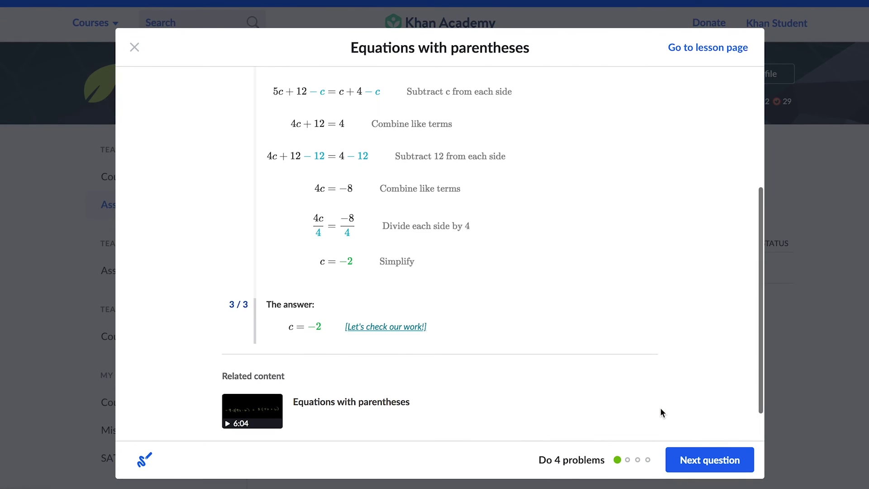
scroll(648, 379, "up", 4)
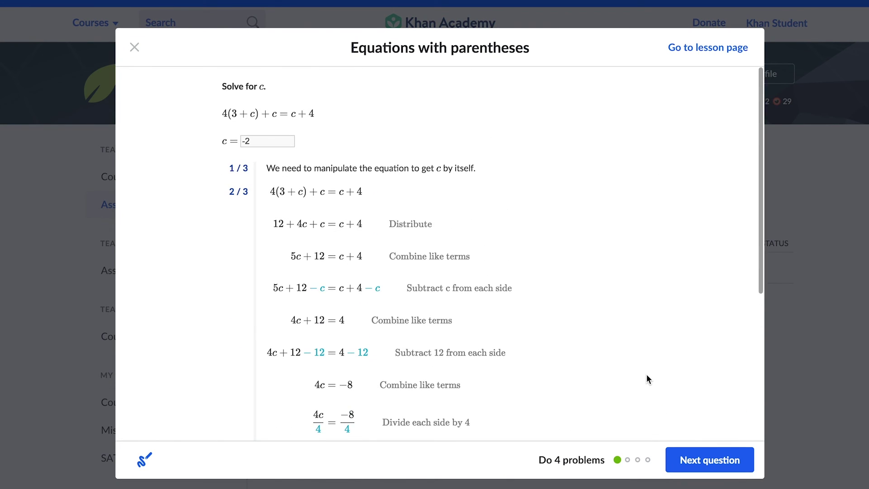
scroll(647, 378, "down", 2)
scroll(647, 377, "down", 2)
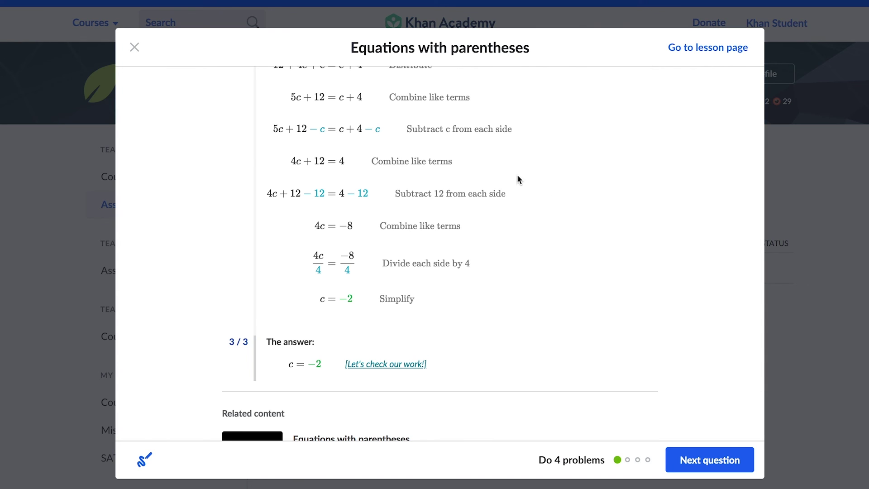
left_click(134, 48)
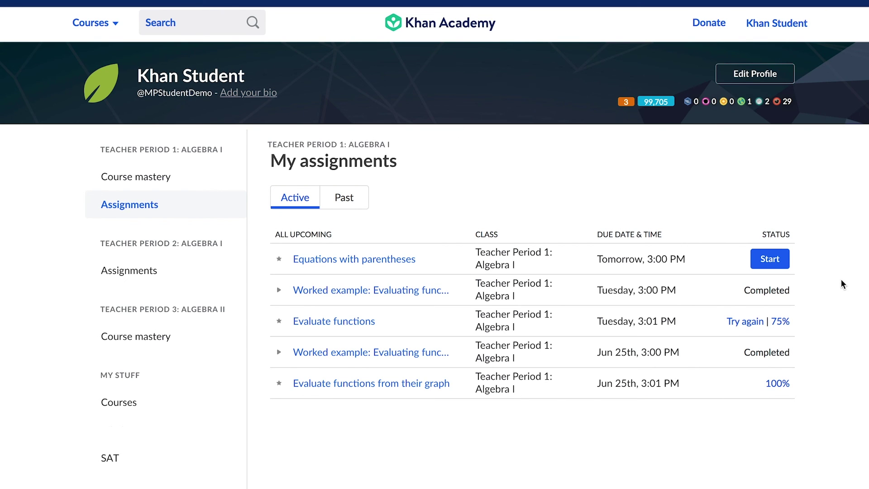
- In Evaluate functions, submit 57 for h(35) and reveal the worked solution showing h(35) = 43
left_click(745, 321)
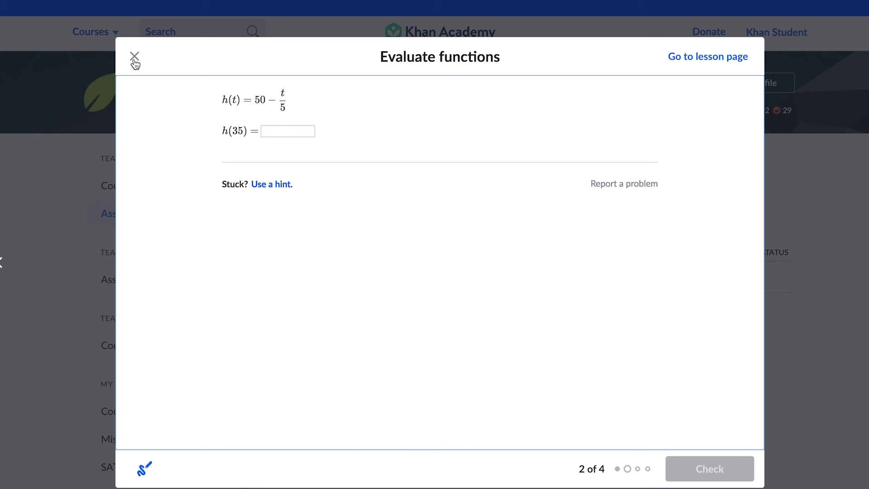
left_click(276, 133)
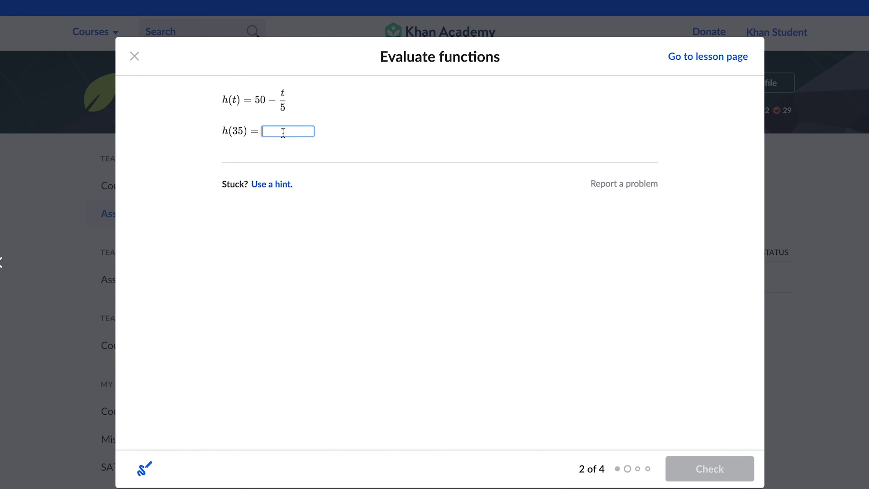
type("57")
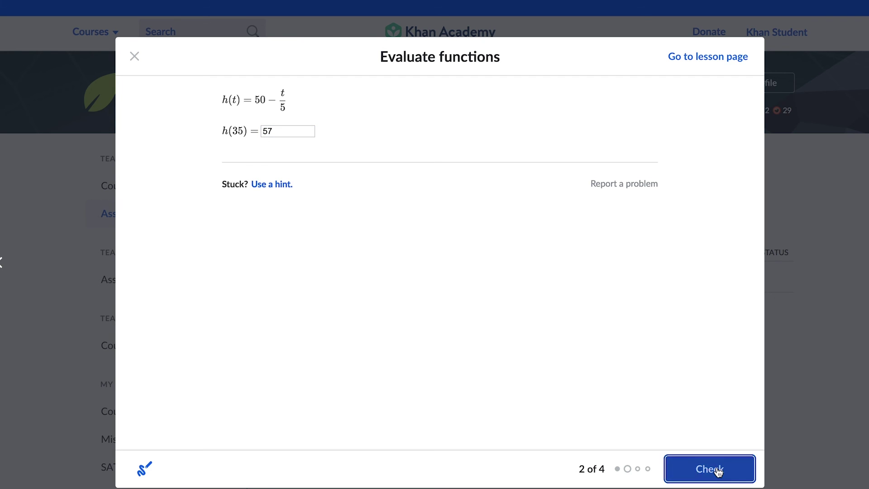
left_click(718, 469)
left_click(681, 420)
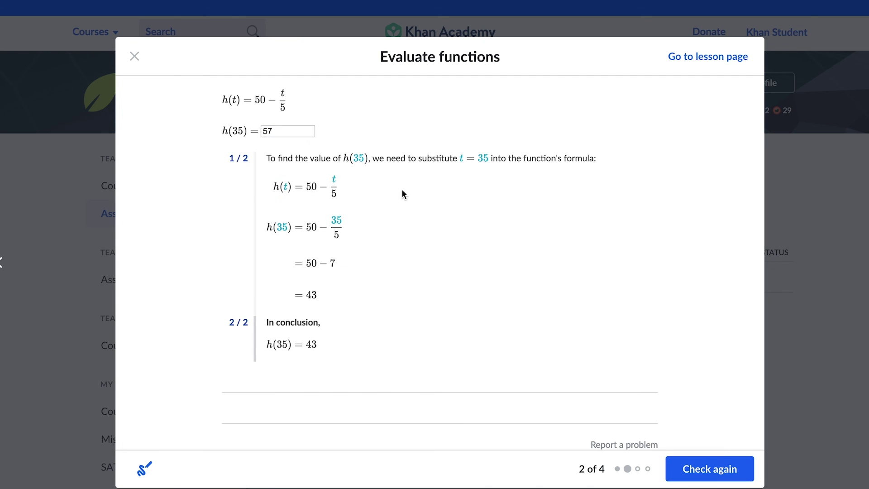